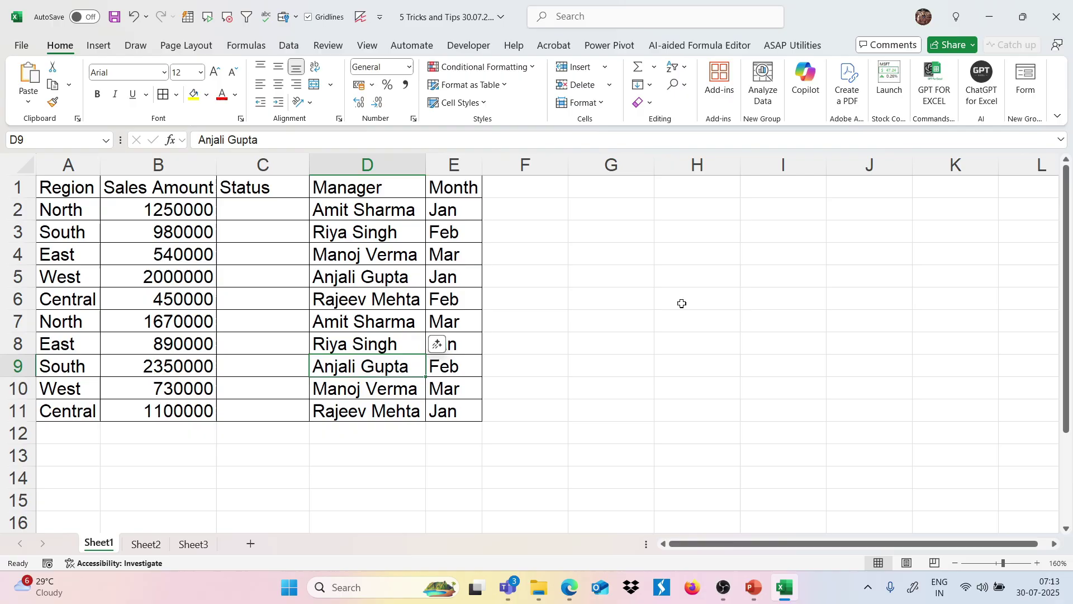
Give the Sales Amount cells B2:B11 the custom number format #,,.00 "M"
{"action": "left_click", "coordinate": [218, 255]}
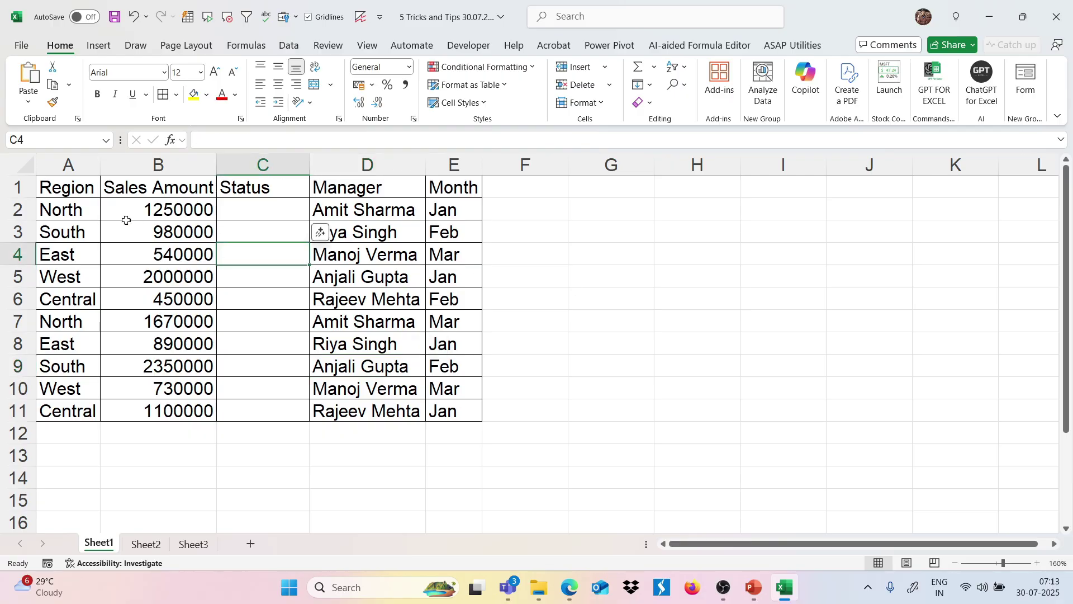
{"action": "left_click_drag", "start_coordinate": [91, 199], "coordinate": [83, 234]}
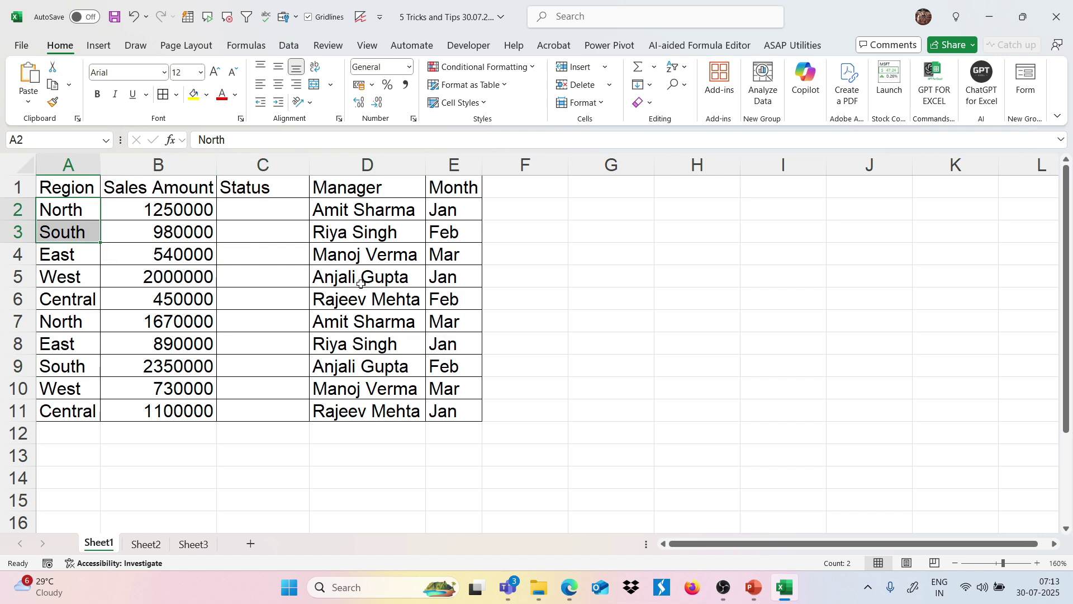
{"action": "left_click", "coordinate": [470, 187]}
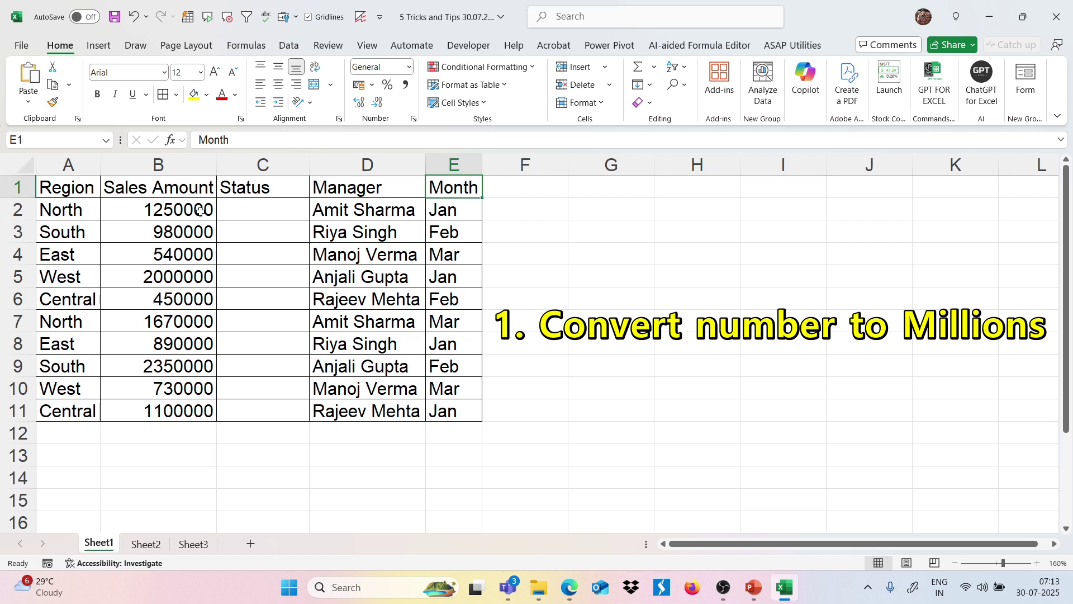
{"action": "left_click_drag", "start_coordinate": [200, 211], "coordinate": [155, 409]}
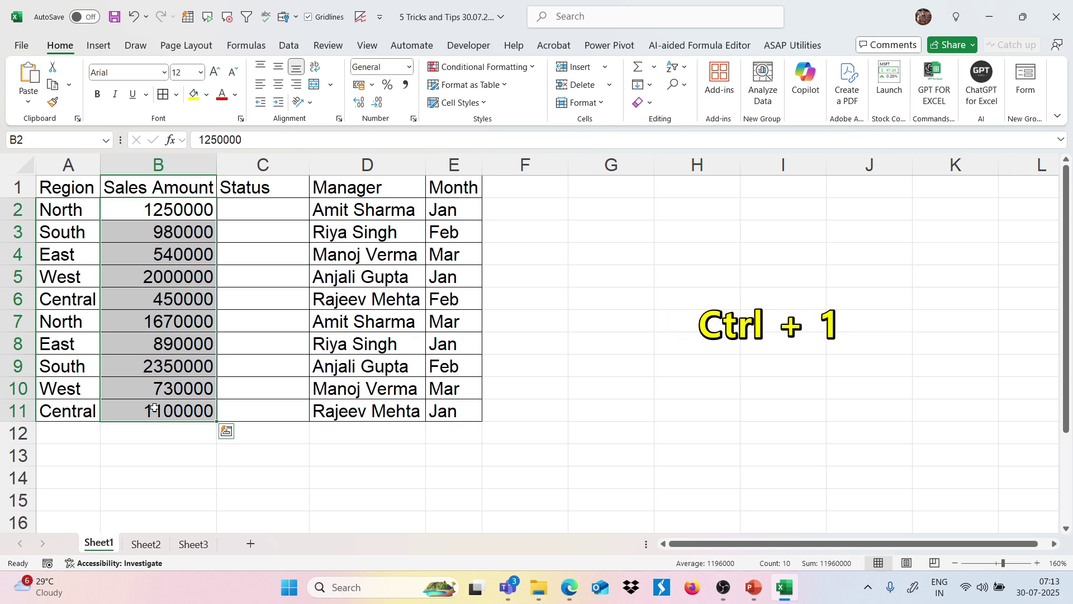
{"action": "key", "text": "ctrl+1"}
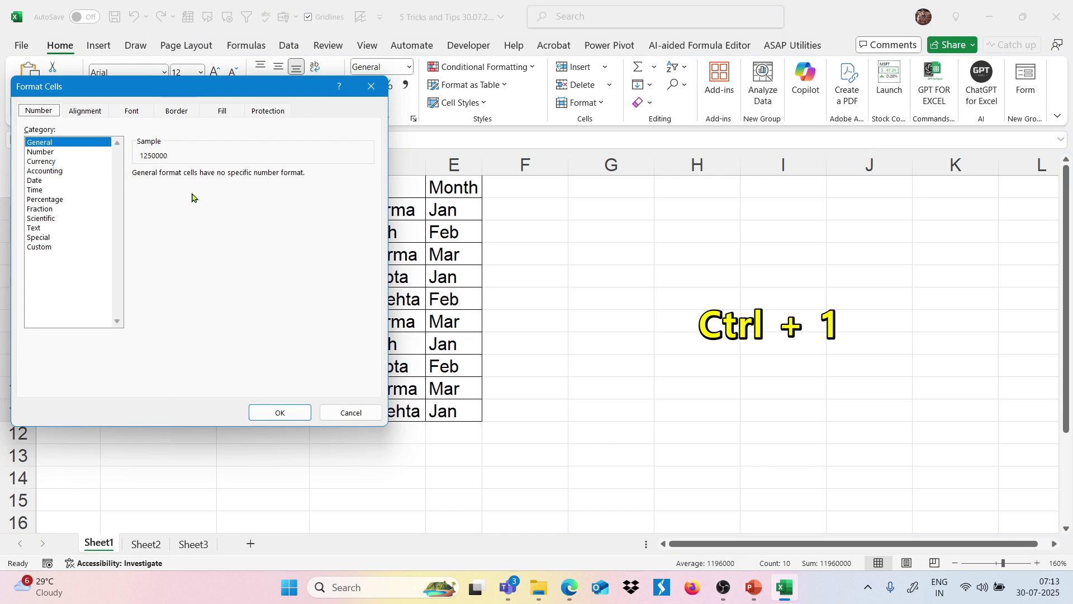
{"action": "left_click_drag", "start_coordinate": [215, 91], "coordinate": [390, 160]}
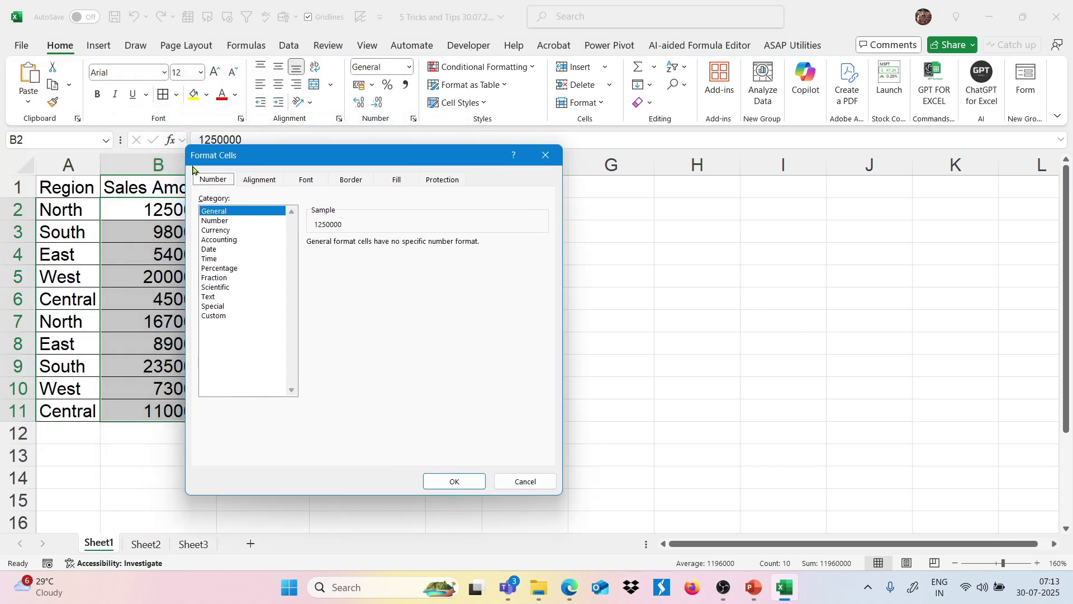
{"action": "left_click", "coordinate": [217, 316]}
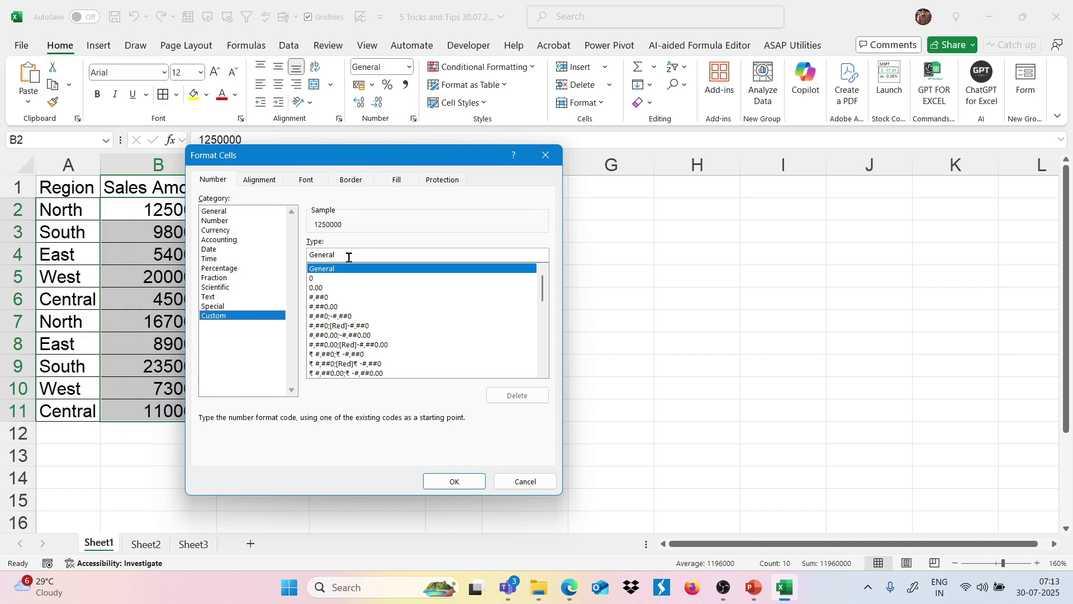
{"action": "double_click", "coordinate": [314, 257]}
{"action": "left_click_drag", "start_coordinate": [389, 162], "coordinate": [533, 131]}
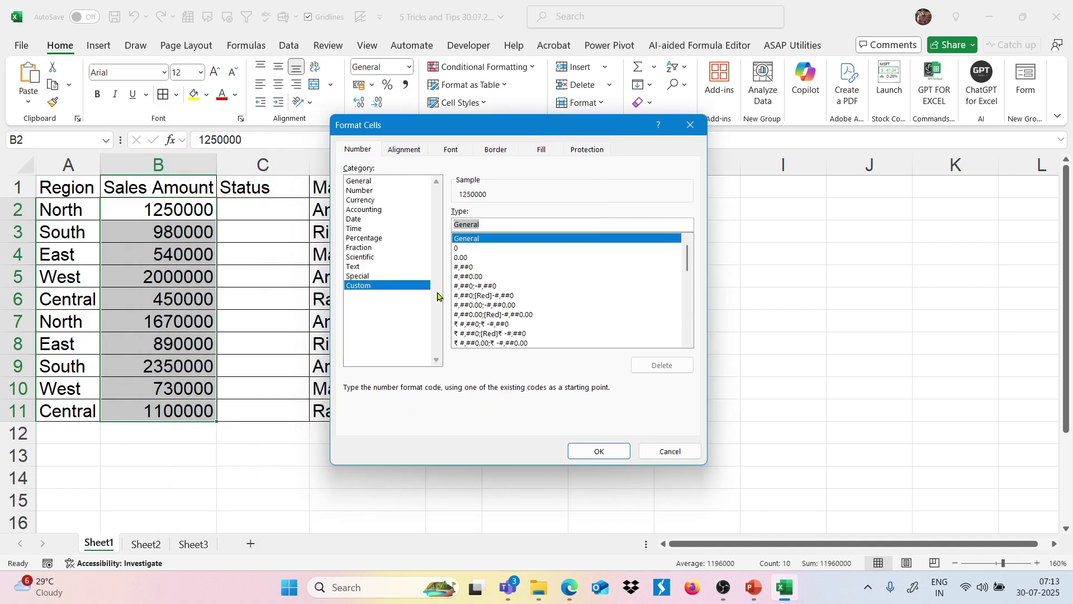
{"action": "type", "text": "#,,.00 \"M"}
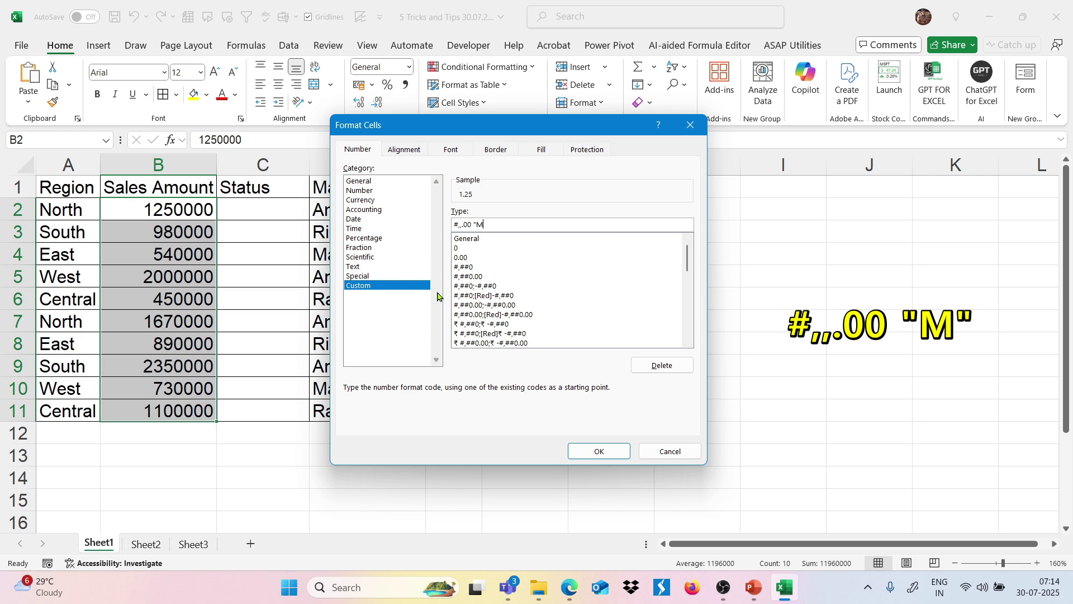
{"action": "key", "text": "Return"}
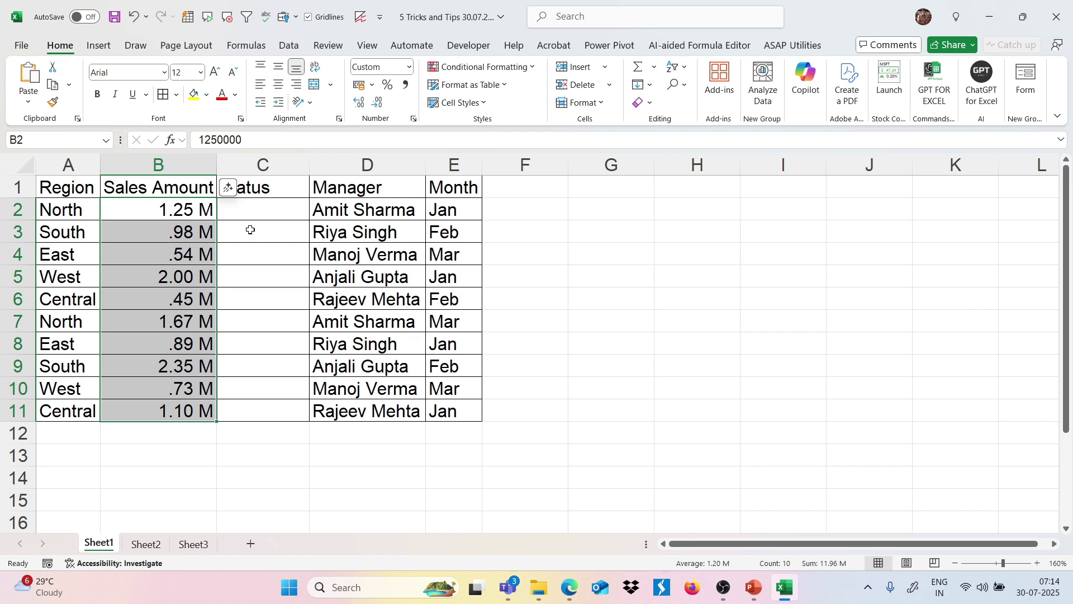
Add List data validation to C2:C11 with the source 'Completed, Pend'
{"action": "left_click_drag", "start_coordinate": [296, 211], "coordinate": [273, 439]}
{"action": "left_click_drag", "start_coordinate": [285, 215], "coordinate": [264, 405]}
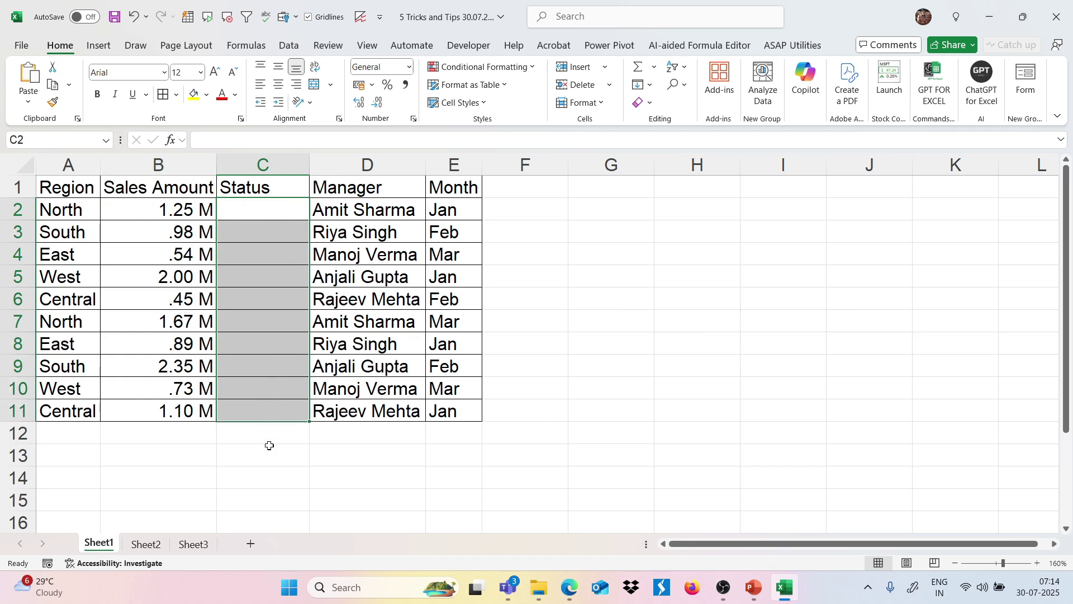
{"action": "left_click", "coordinate": [289, 45]}
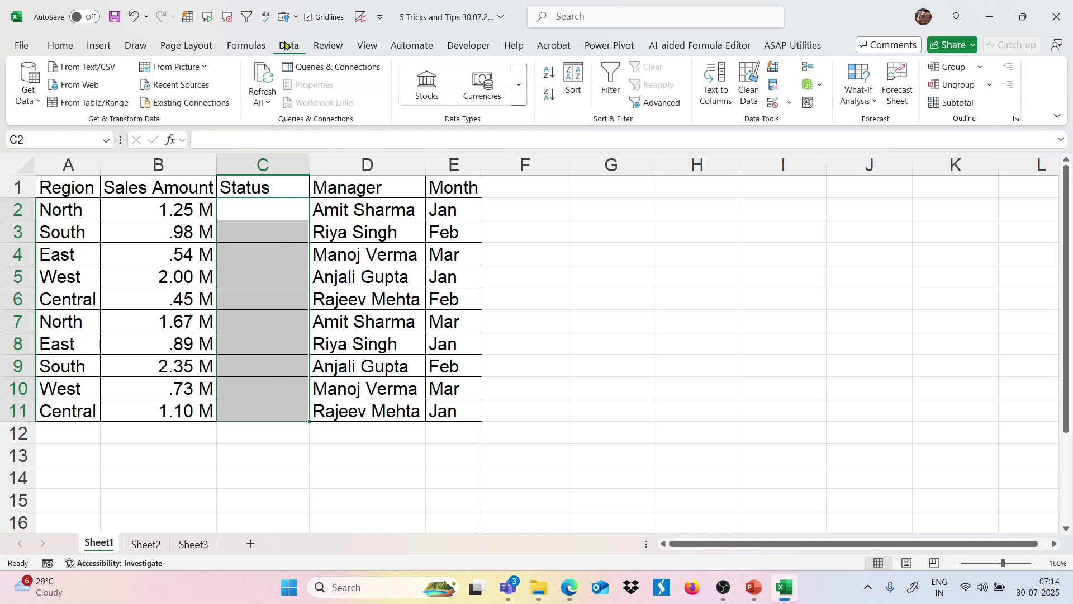
{"action": "left_click", "coordinate": [776, 110]}
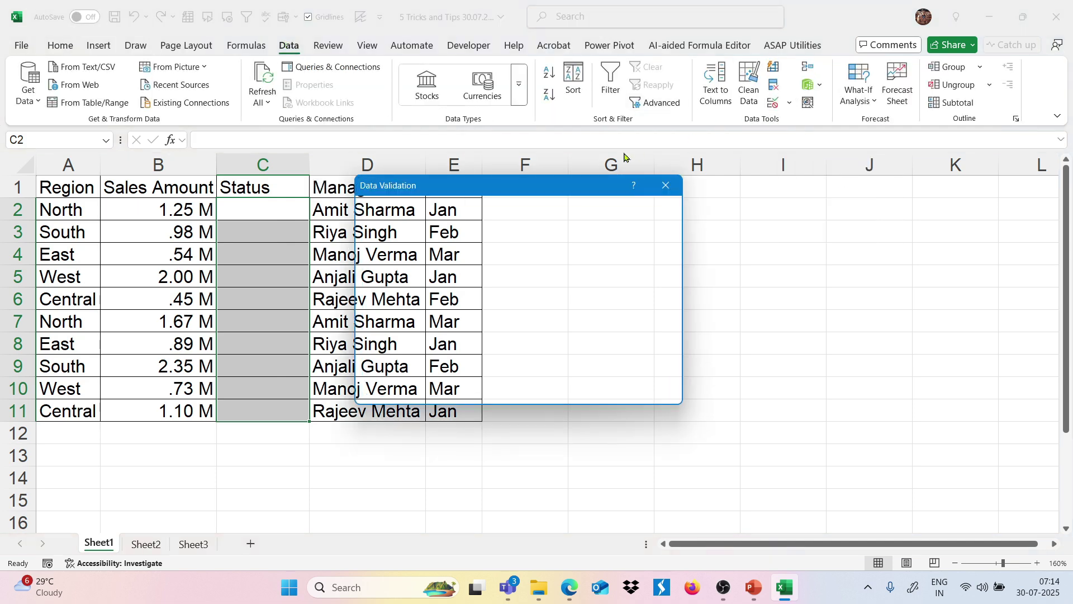
{"action": "left_click", "coordinate": [665, 185]}
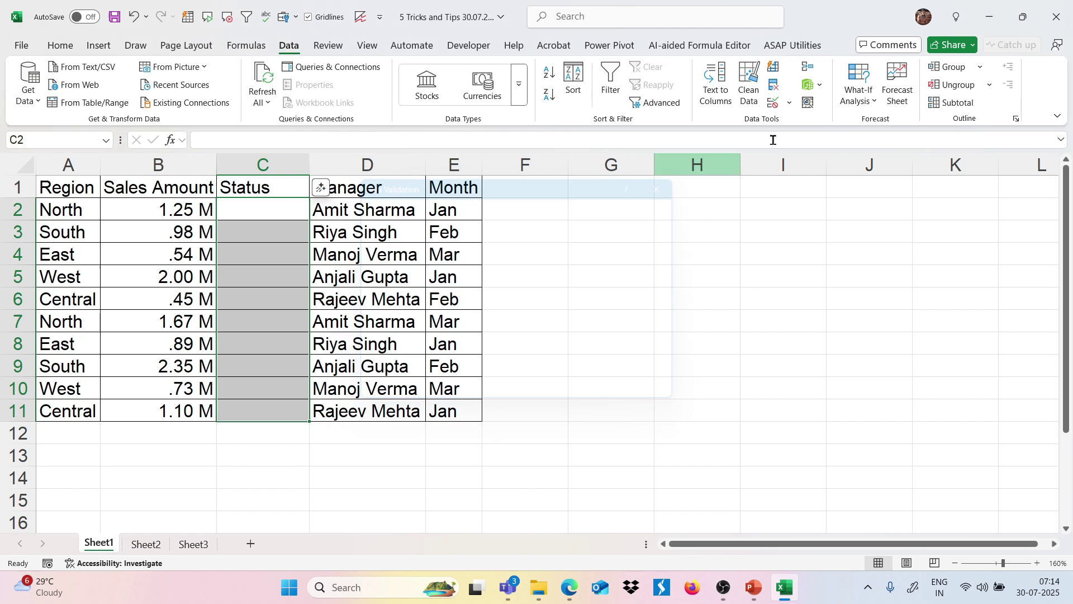
{"action": "left_click", "coordinate": [767, 105]}
{"action": "left_click", "coordinate": [448, 258]}
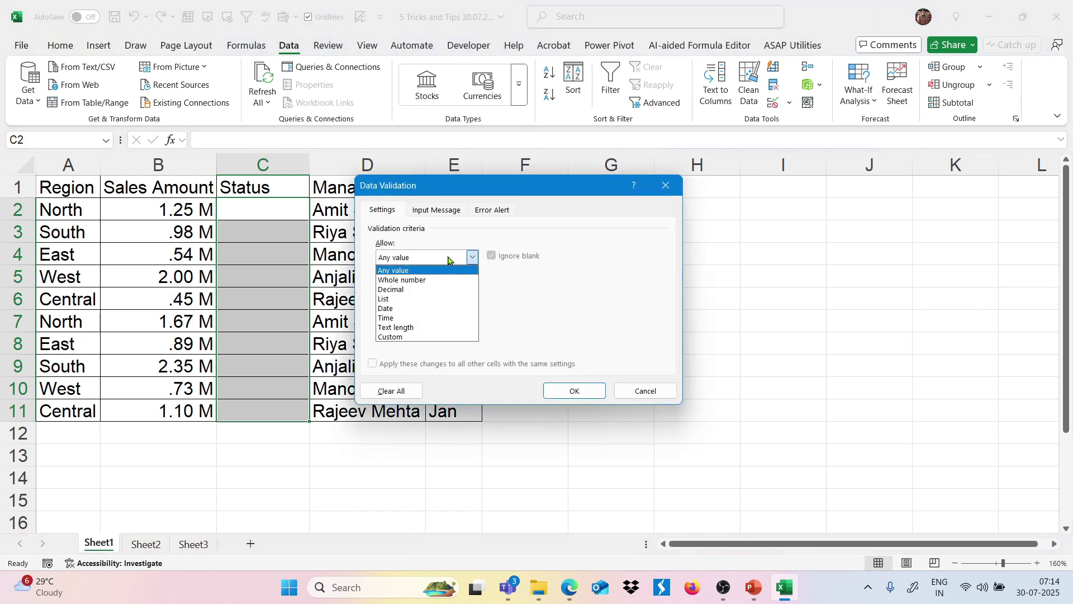
{"action": "left_click", "coordinate": [411, 299]}
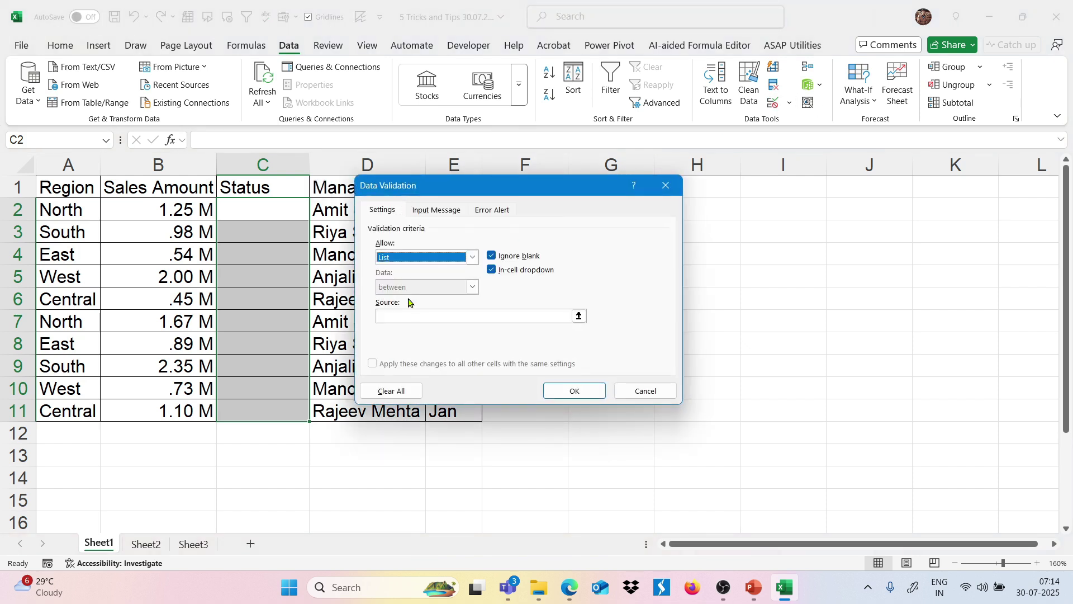
{"action": "left_click", "coordinate": [399, 316]}
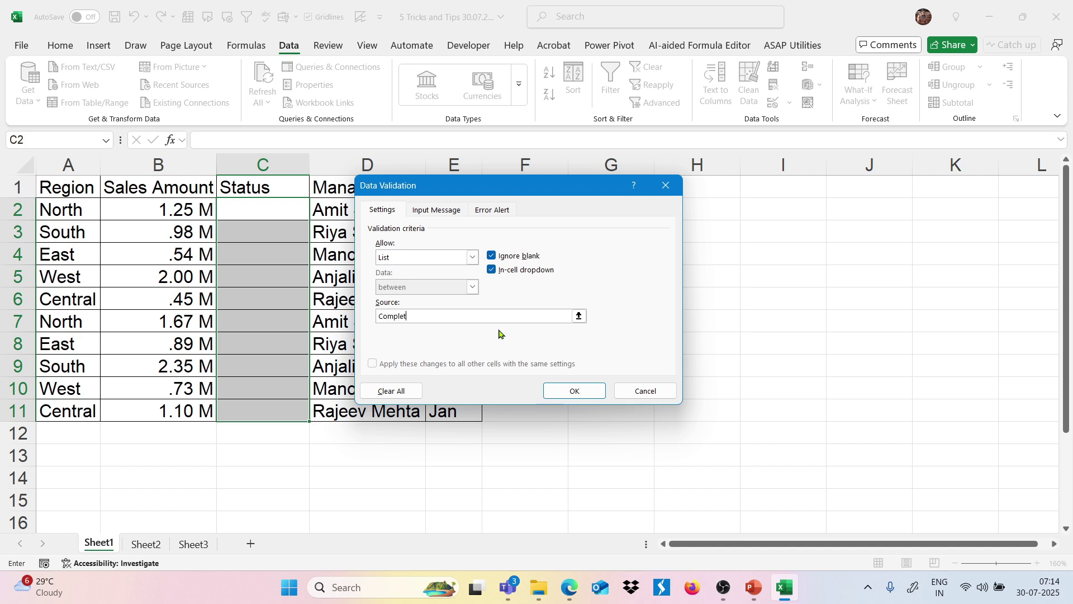
{"action": "type", "text": "Completed, Pending"}
{"action": "key", "text": "Return"}
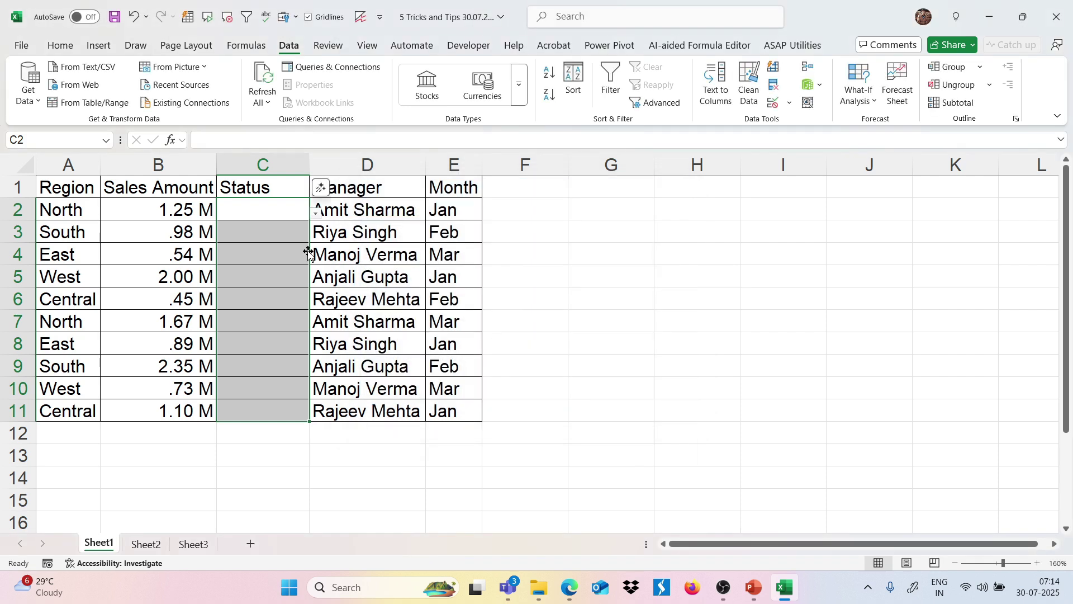
Set C2 to Completed, C3 and C4 to Pending, and fill Pending down to C11
{"action": "left_click", "coordinate": [288, 216]}
{"action": "left_click", "coordinate": [316, 213]}
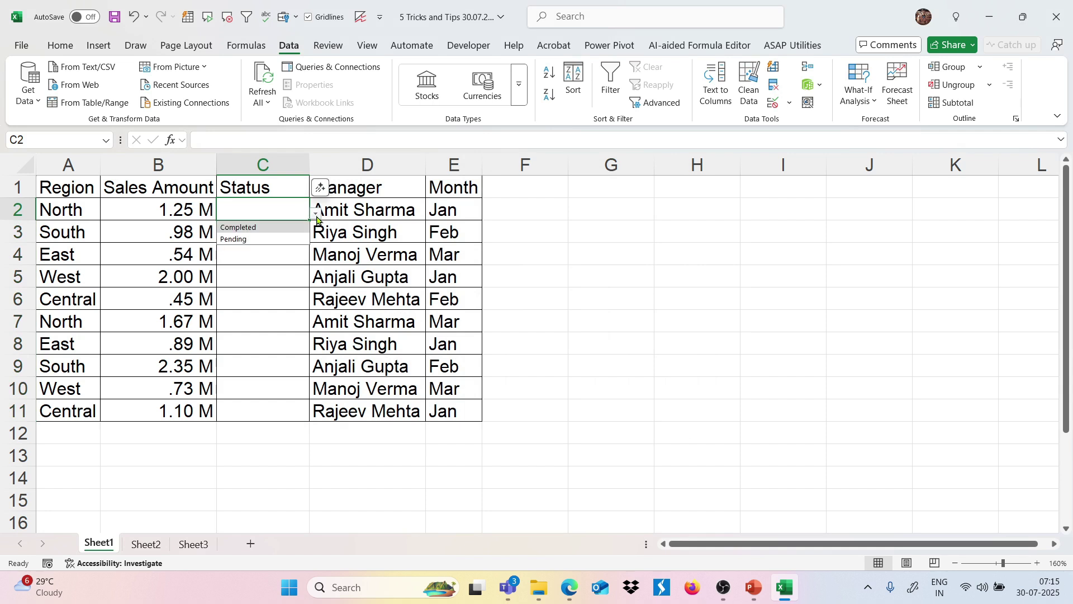
{"action": "left_click", "coordinate": [288, 228]}
{"action": "left_click", "coordinate": [287, 229]}
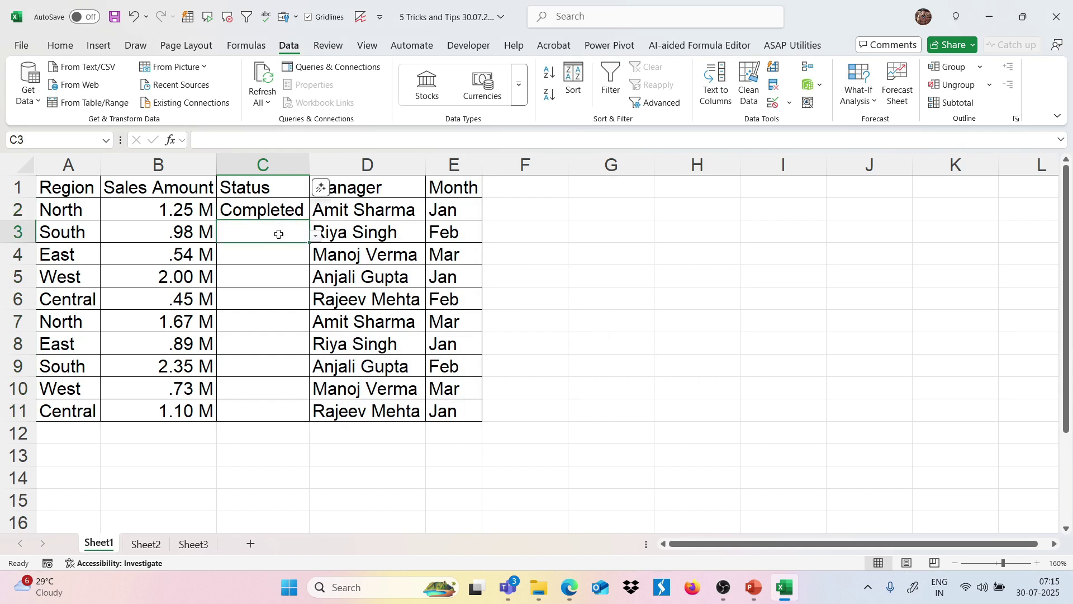
{"action": "left_click", "coordinate": [318, 235]}
{"action": "left_click", "coordinate": [263, 258]}
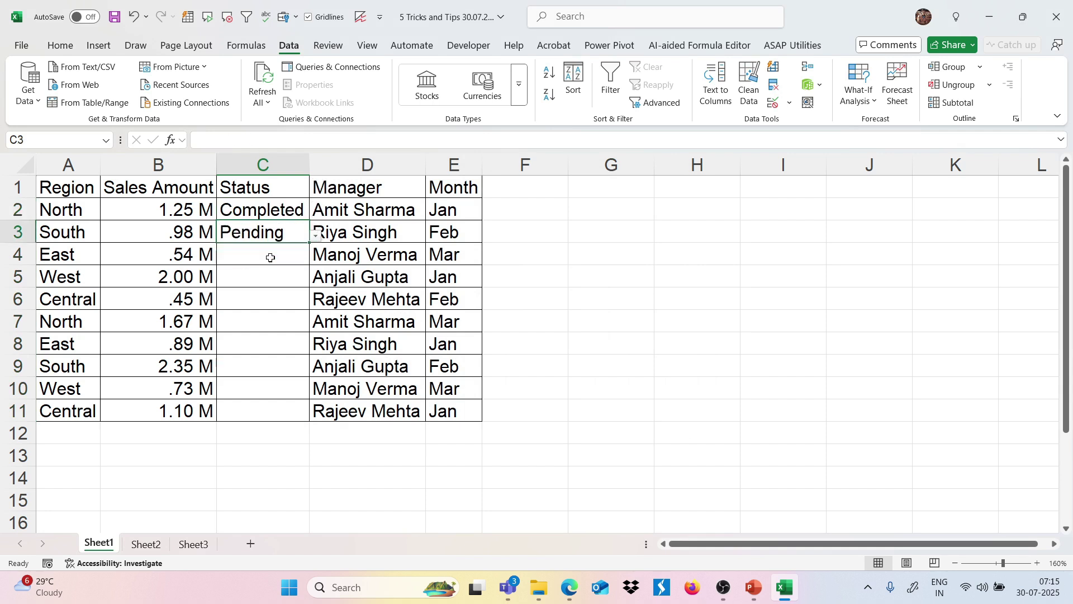
{"action": "left_click", "coordinate": [270, 257]}
{"action": "left_click", "coordinate": [315, 261]}
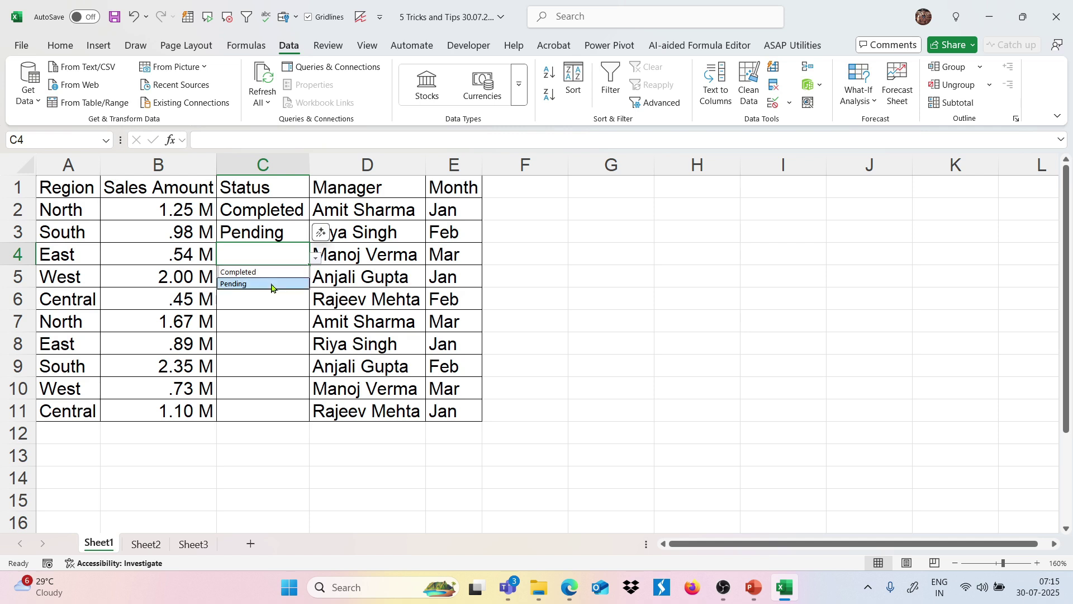
{"action": "left_click", "coordinate": [274, 288]}
{"action": "left_click_drag", "start_coordinate": [290, 253], "coordinate": [270, 407]}
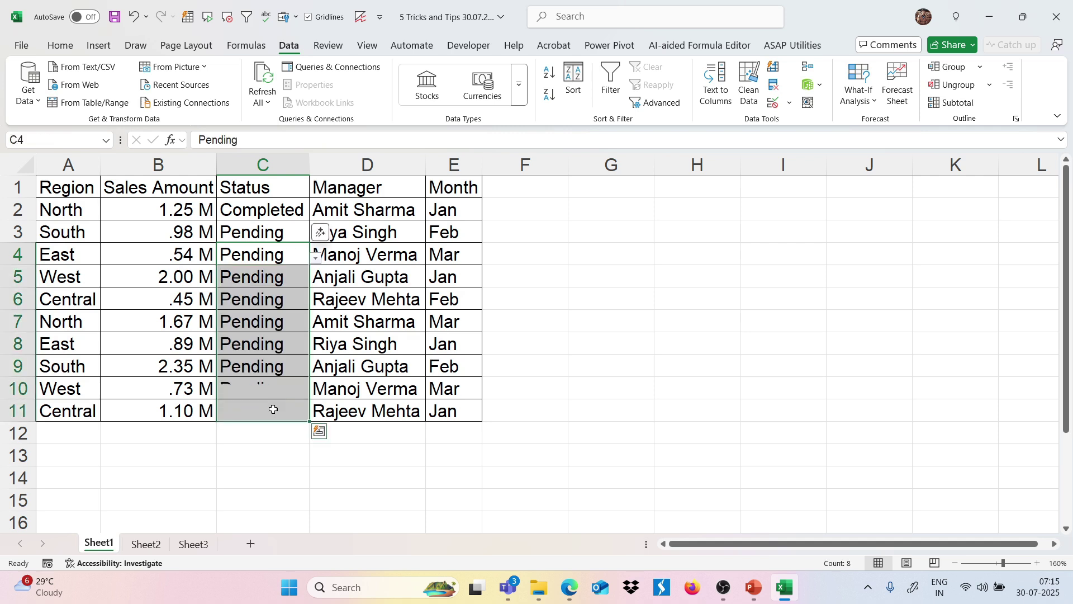
Change the Status of C7, C6 and C9 to Completed
{"action": "left_click", "coordinate": [289, 318]}
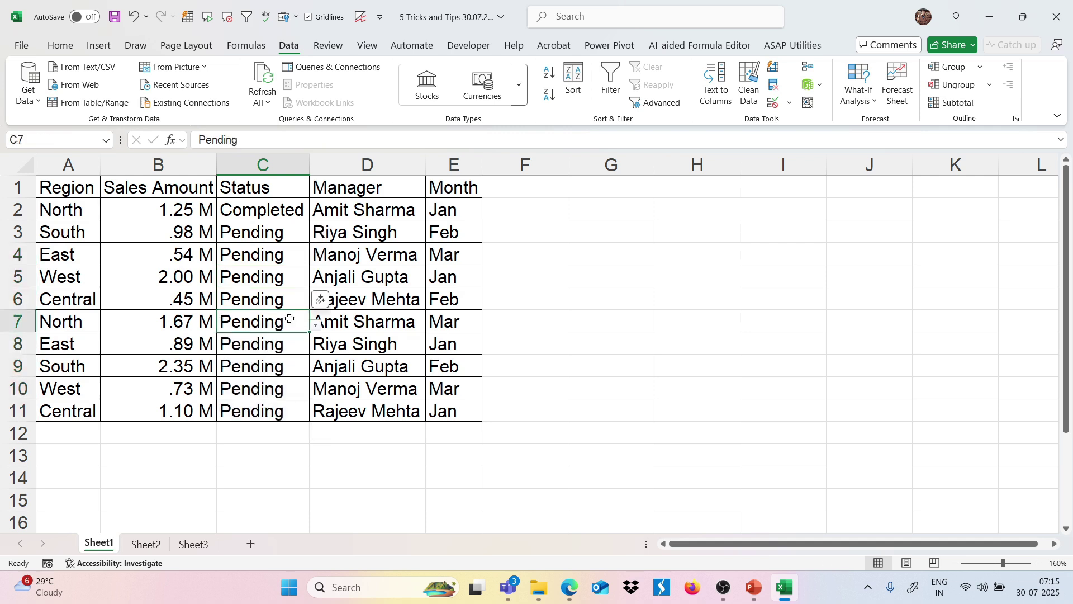
{"action": "left_click", "coordinate": [317, 324]}
{"action": "left_click", "coordinate": [282, 339]}
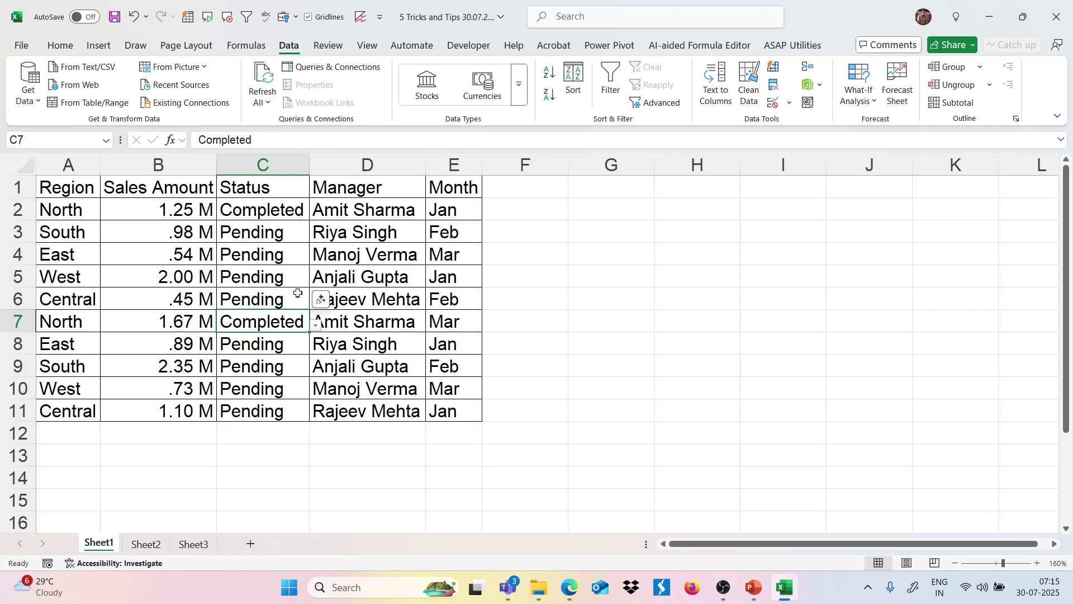
{"action": "left_click", "coordinate": [297, 299]}
{"action": "left_click", "coordinate": [318, 302]}
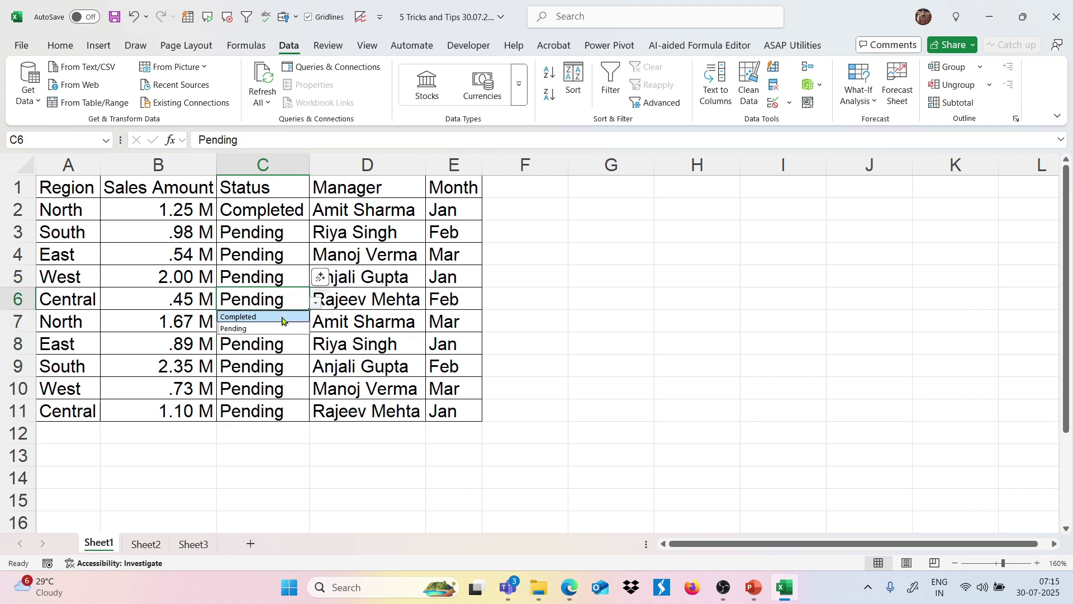
{"action": "left_click", "coordinate": [283, 317]}
{"action": "left_click", "coordinate": [276, 364]}
{"action": "left_click", "coordinate": [317, 370]}
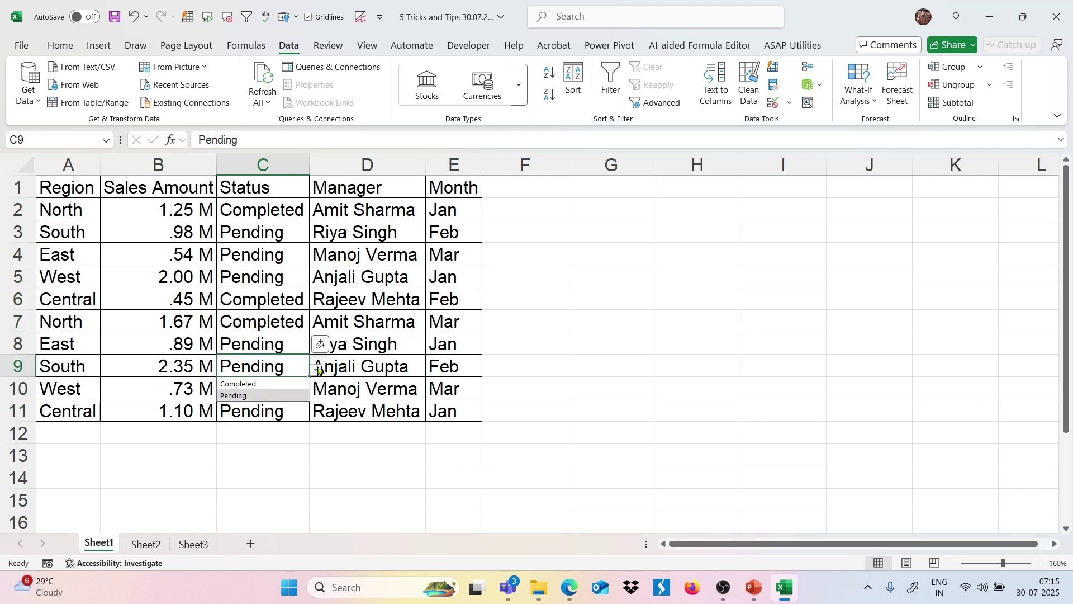
{"action": "left_click", "coordinate": [283, 383]}
{"action": "left_click", "coordinate": [393, 335]}
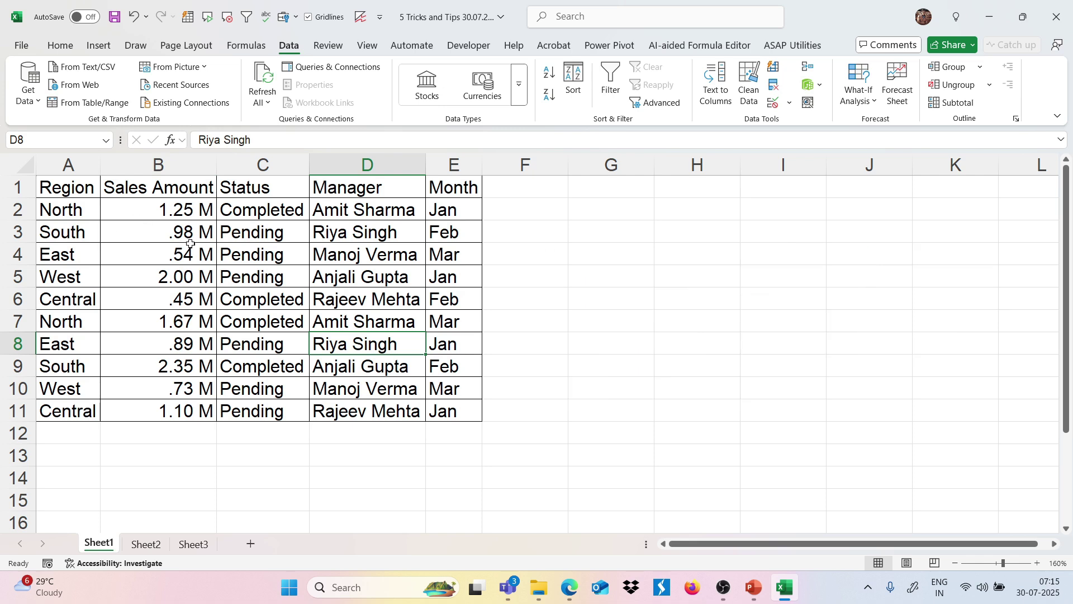
Insert a PivotTable from the sales table A1:E11 on a new worksheet
{"action": "left_click", "coordinate": [73, 188]}
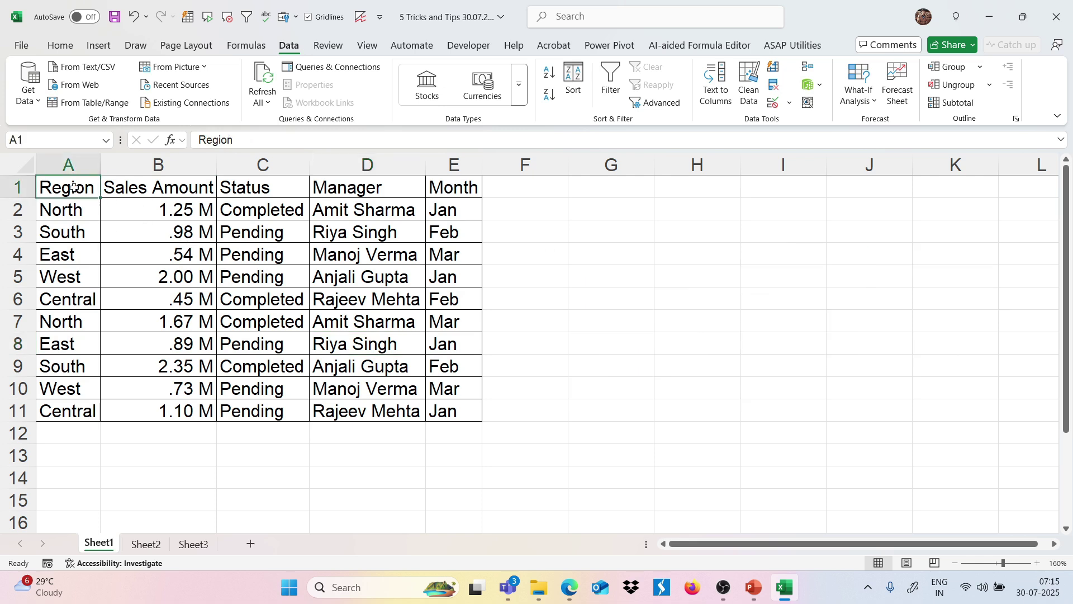
{"action": "key", "text": "ctrl+a"}
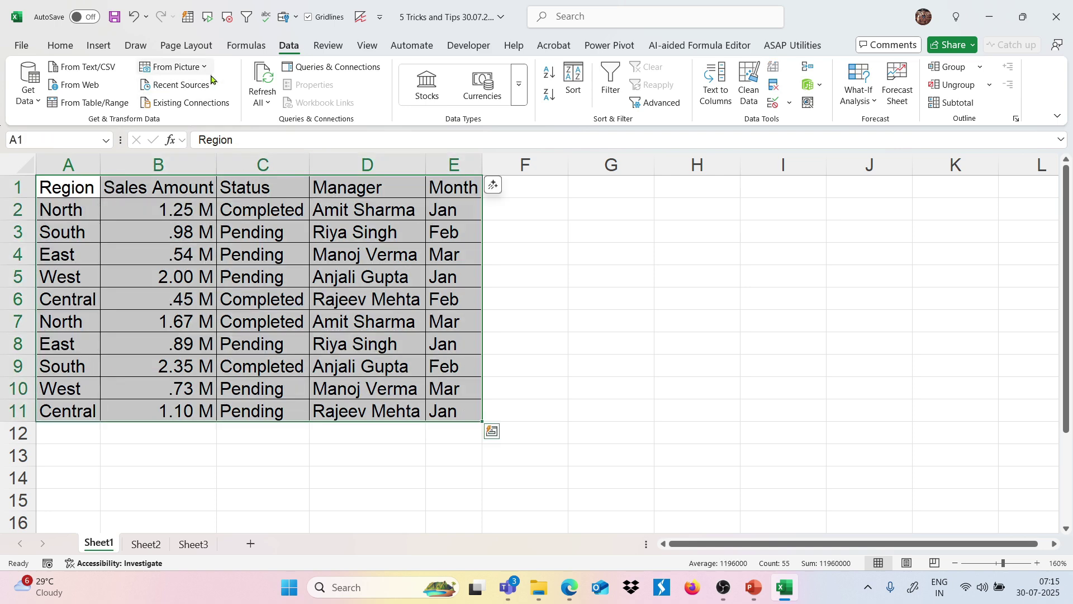
{"action": "left_click", "coordinate": [96, 47]}
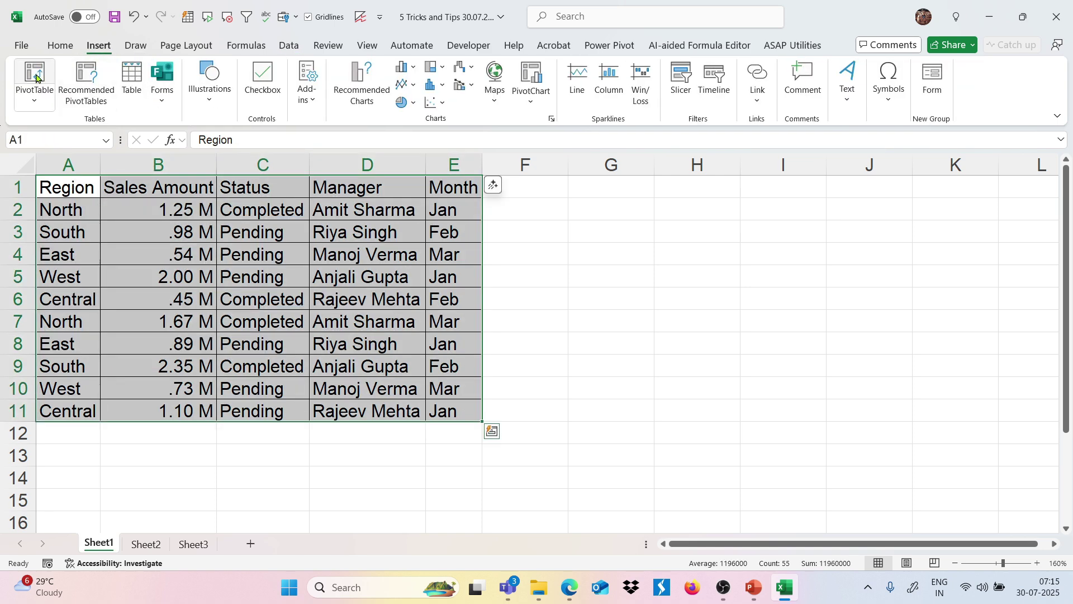
{"action": "left_click", "coordinate": [37, 78]}
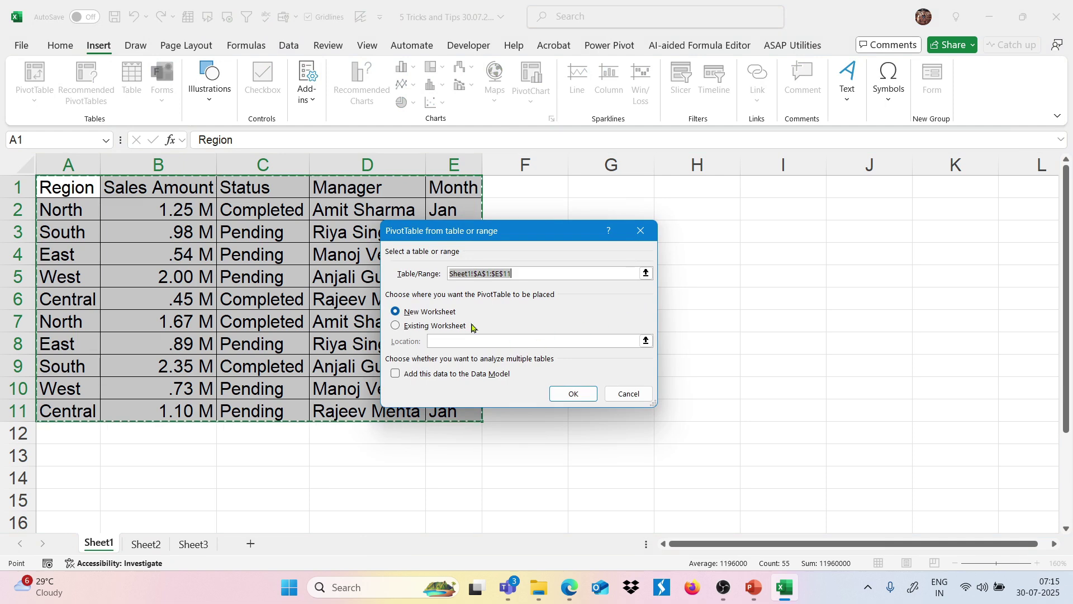
{"action": "left_click", "coordinate": [581, 391]}
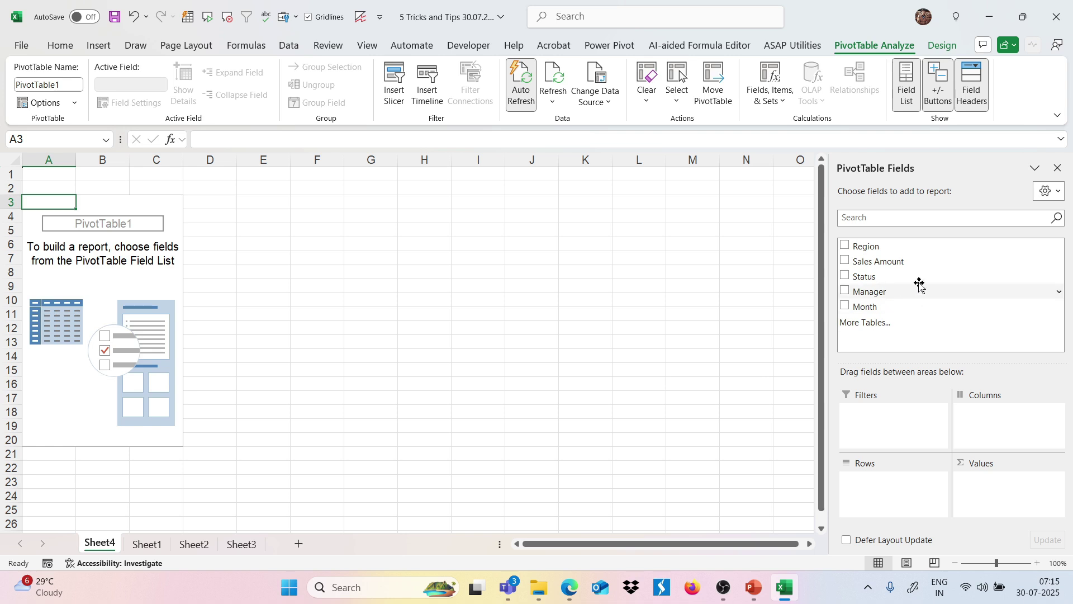
Put Region in Filters, Month and Manager in Rows, and Sales Amount in Values
{"action": "left_click_drag", "start_coordinate": [910, 245], "coordinate": [891, 412]}
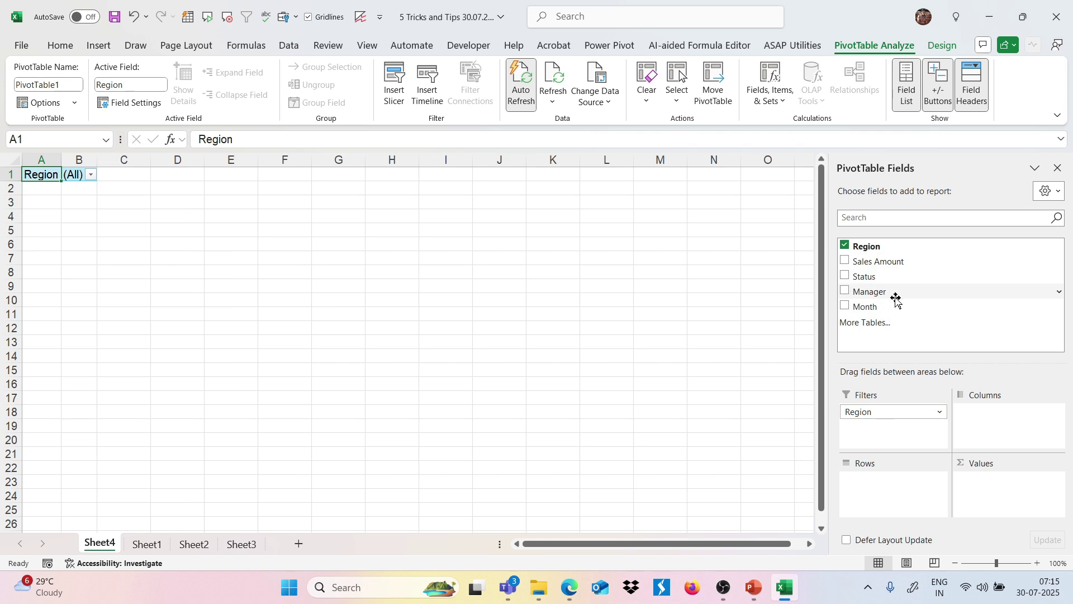
{"action": "left_click_drag", "start_coordinate": [891, 305], "coordinate": [875, 494]}
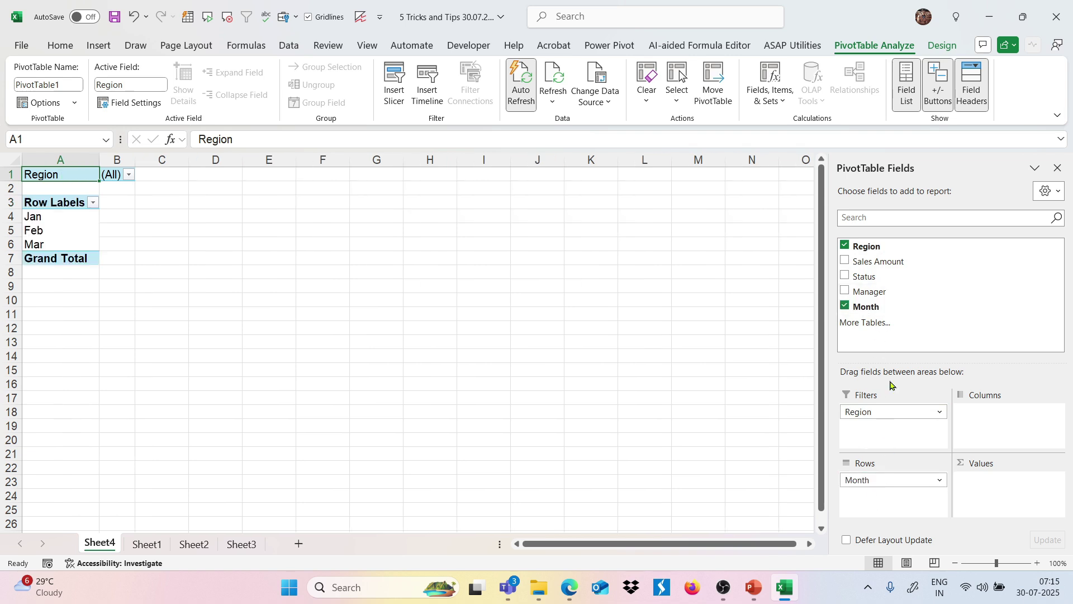
{"action": "left_click_drag", "start_coordinate": [882, 292], "coordinate": [910, 498]}
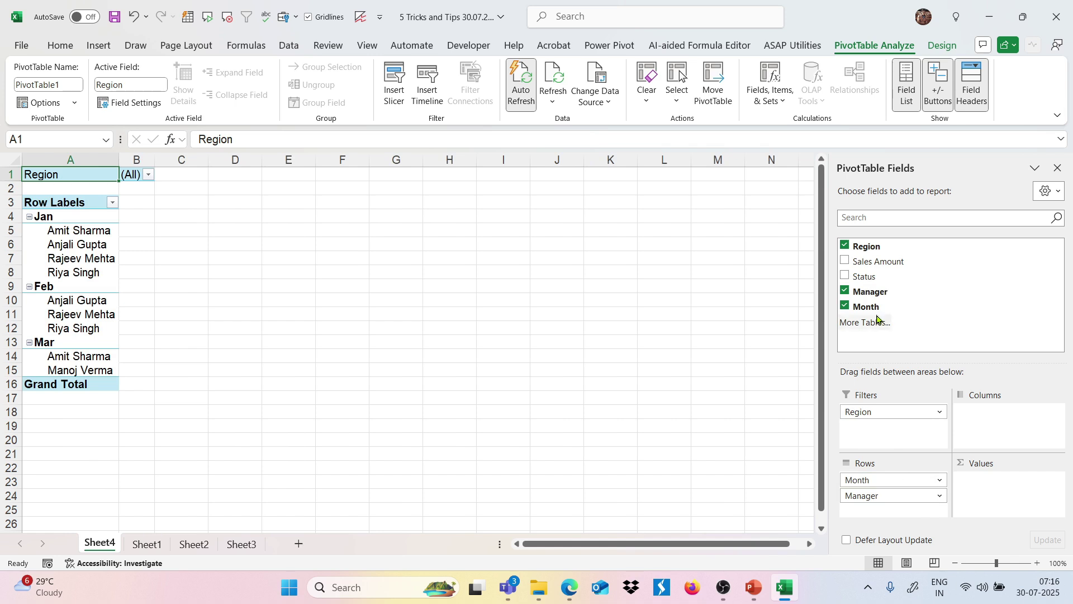
{"action": "left_click_drag", "start_coordinate": [879, 261], "coordinate": [1003, 484]}
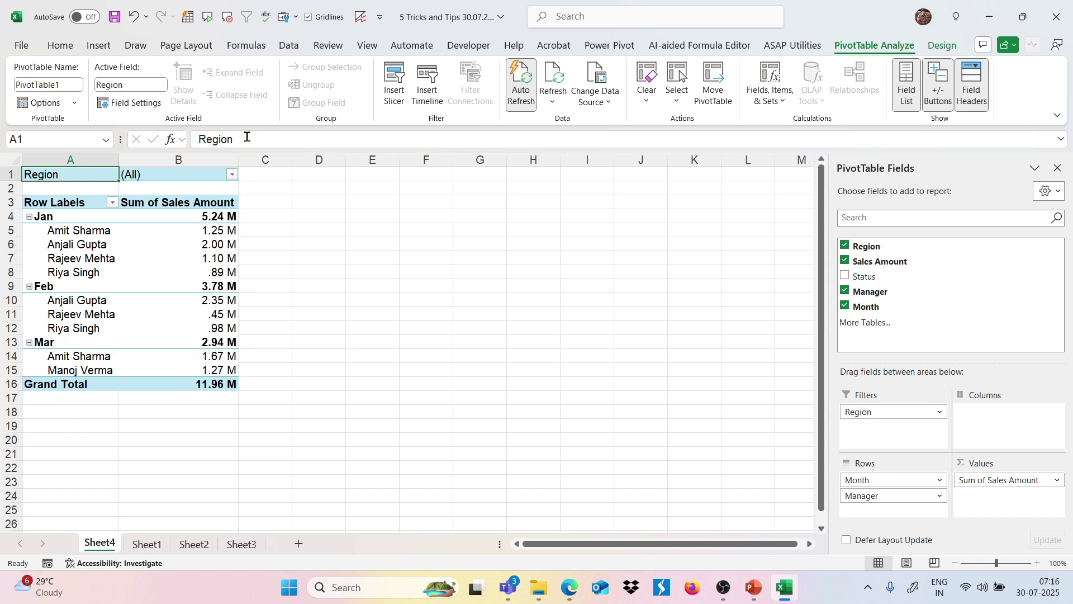
Show Report Filter Pages for Region to create one sheet per region
{"action": "left_click", "coordinate": [76, 104]}
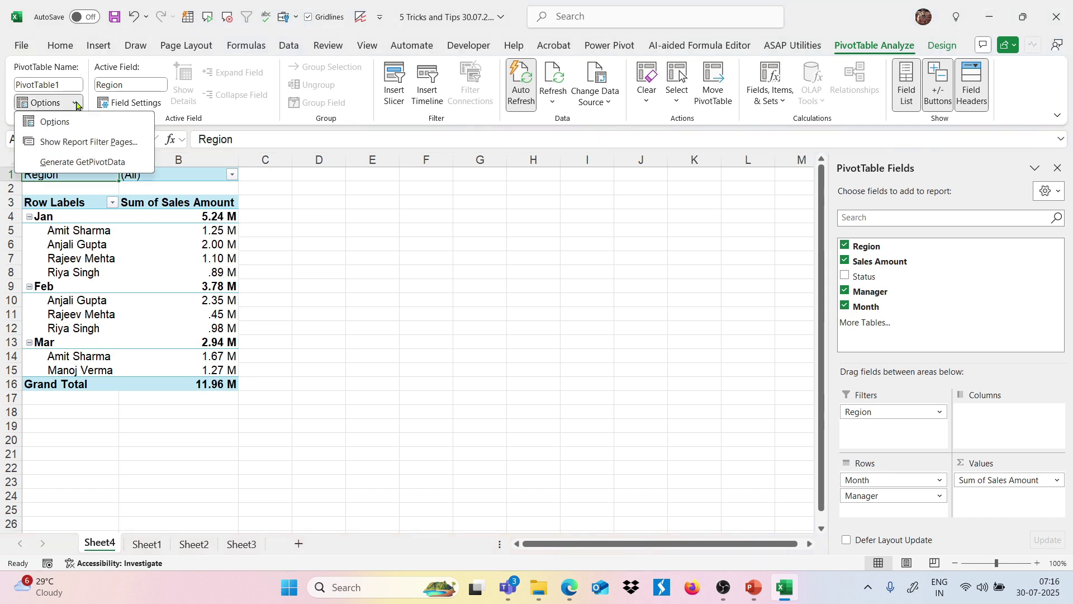
{"action": "left_click", "coordinate": [89, 143]}
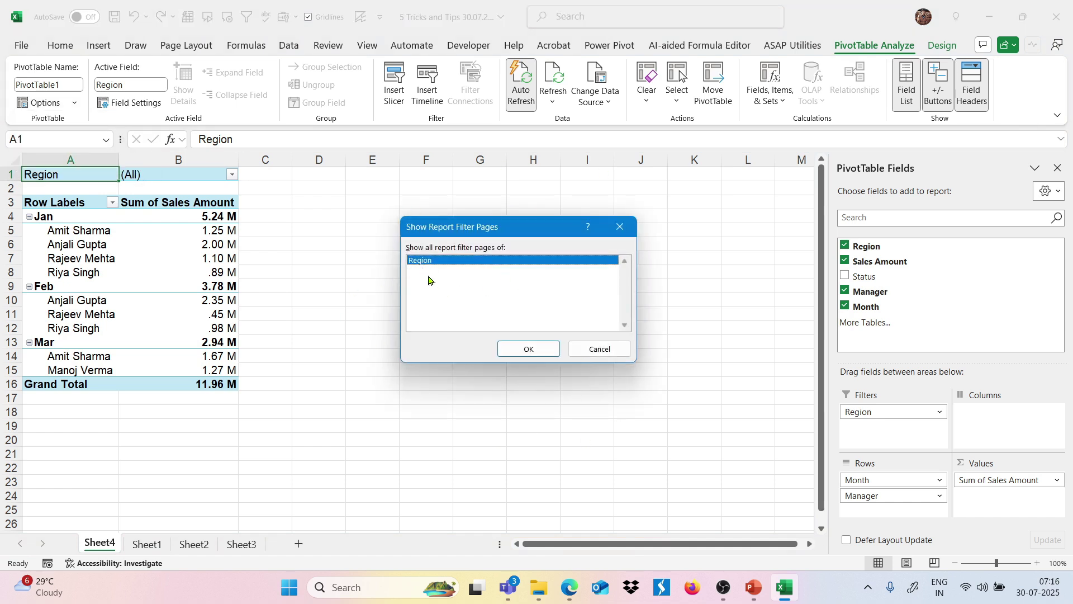
{"action": "left_click", "coordinate": [526, 350]}
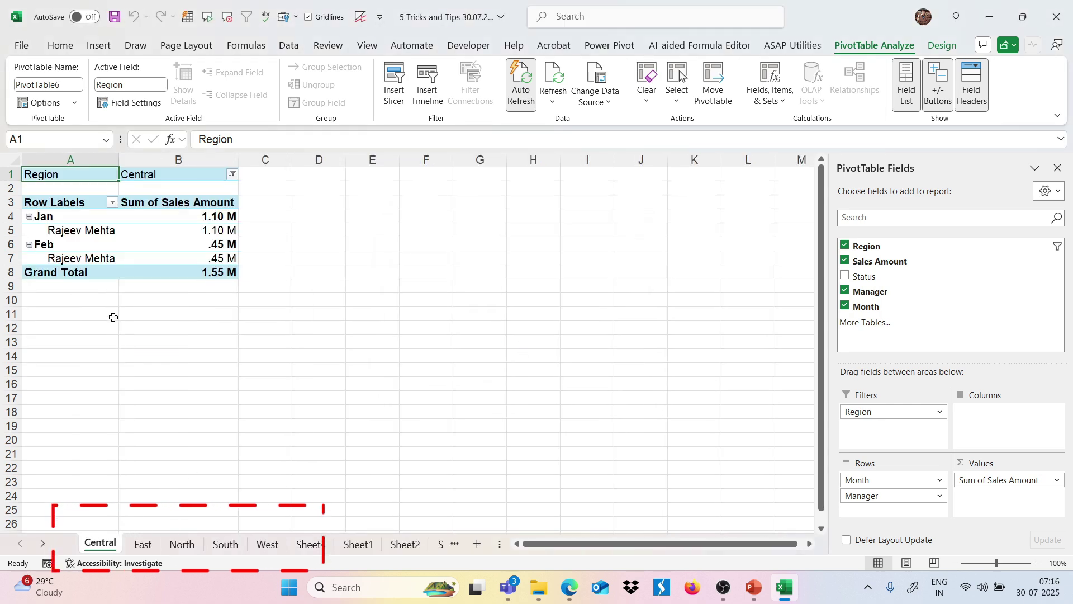
Review the East, North, South and West sheets, then return to Sheet1
{"action": "left_click", "coordinate": [143, 546]}
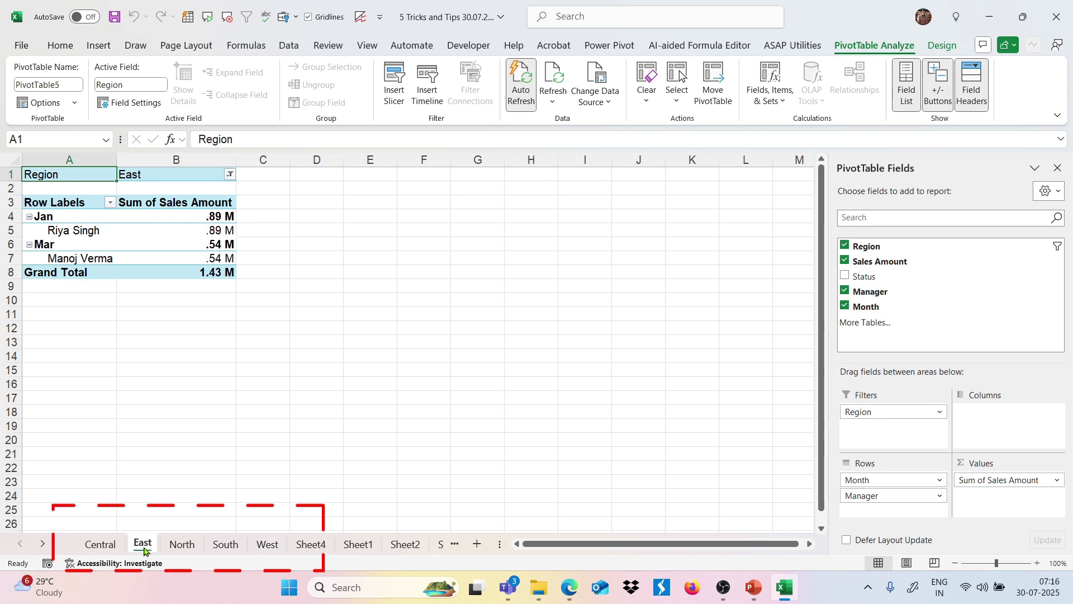
{"action": "left_click", "coordinate": [182, 550]}
{"action": "left_click", "coordinate": [232, 548]}
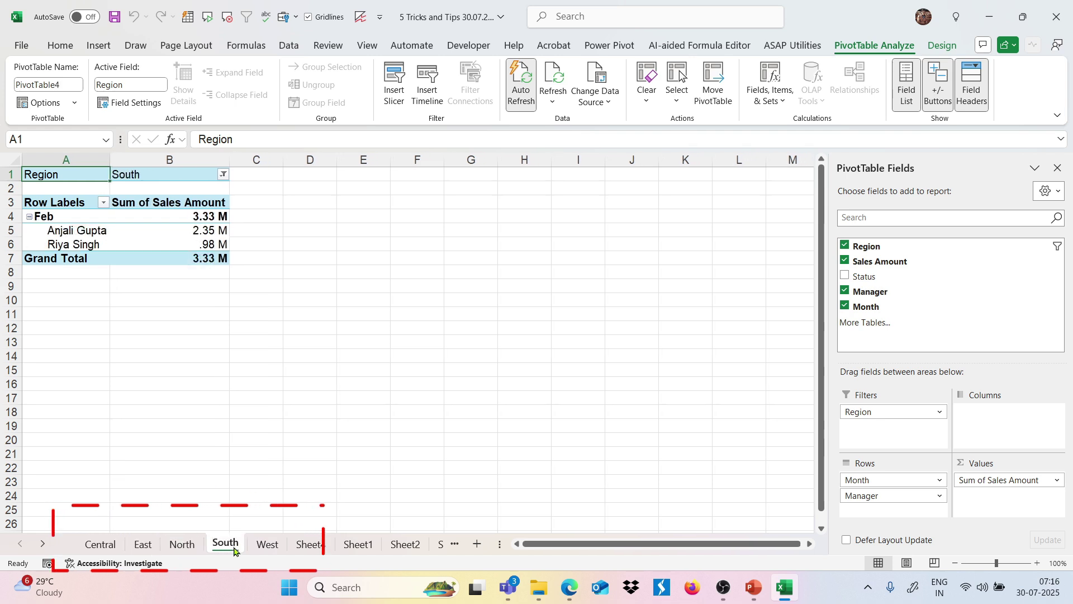
{"action": "left_click", "coordinate": [256, 549]}
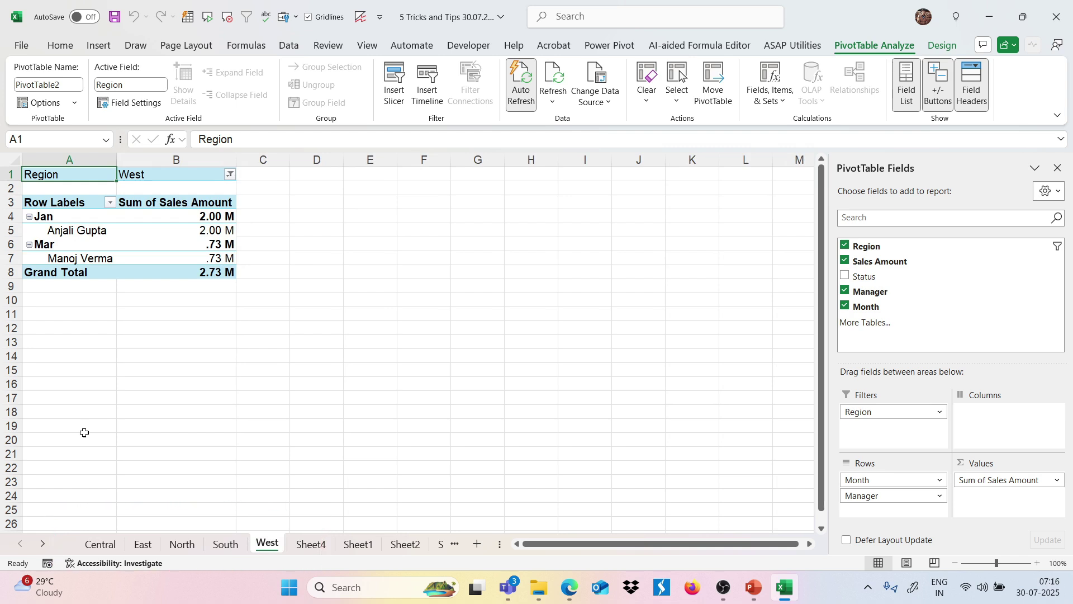
{"action": "left_click", "coordinate": [78, 105]}
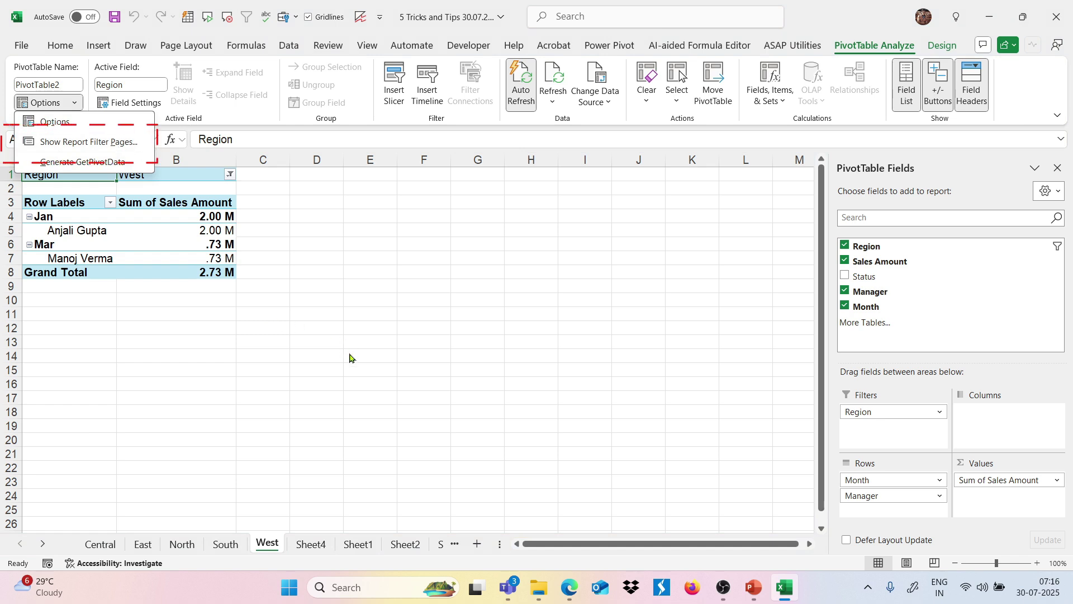
{"action": "left_click", "coordinate": [354, 549]}
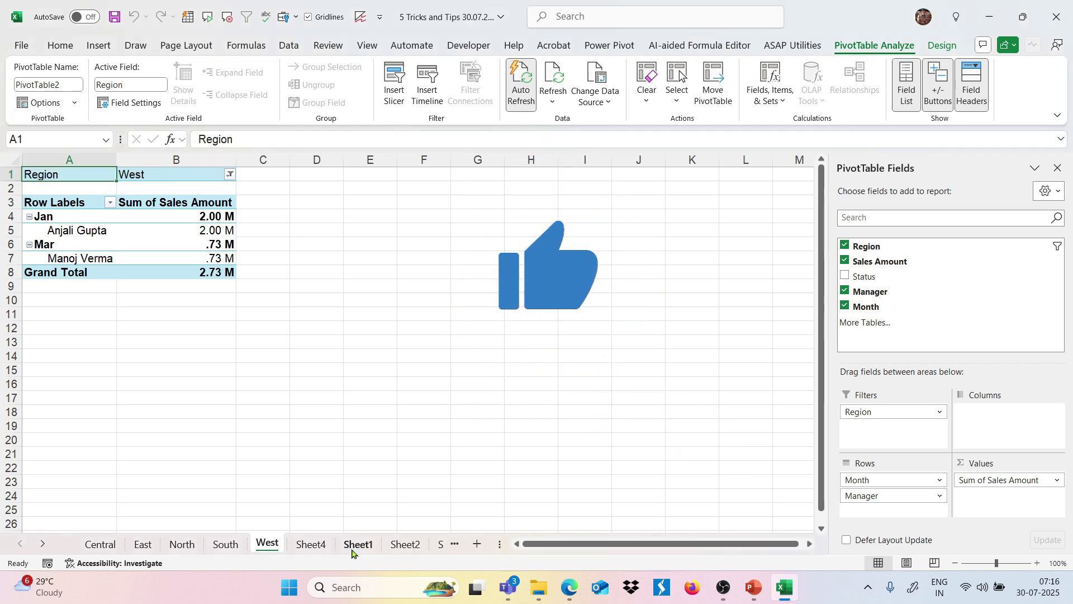
{"action": "left_click", "coordinate": [352, 551]}
{"action": "left_click", "coordinate": [379, 358]}
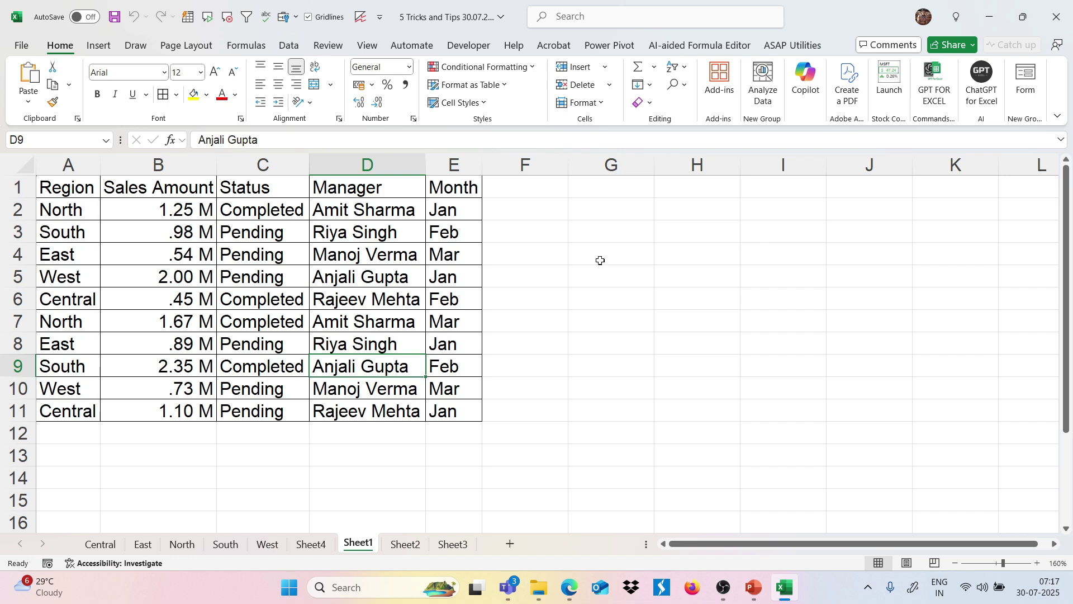
Show the Developer tab and confirm Developer is checked under Customize Ribbon in Excel Options
{"action": "left_click", "coordinate": [465, 47]}
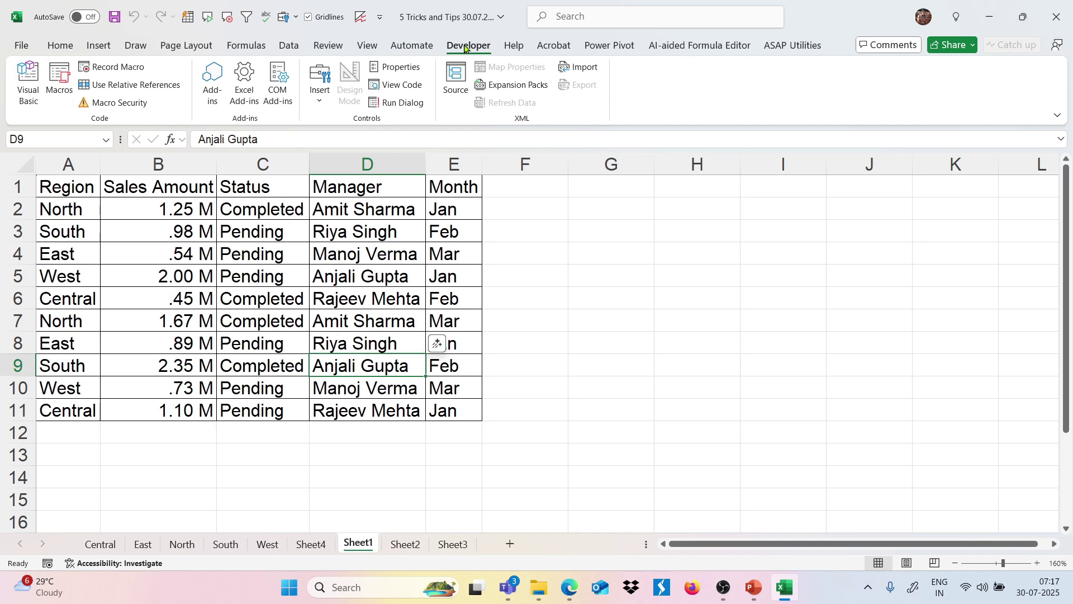
{"action": "left_click", "coordinate": [21, 42]}
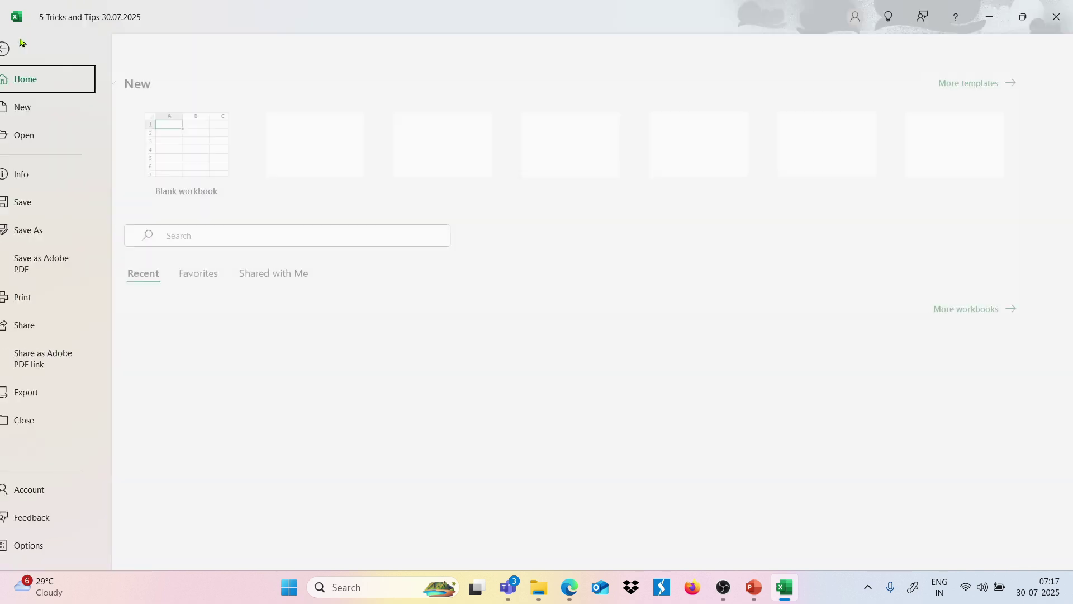
{"action": "left_click", "coordinate": [40, 550]}
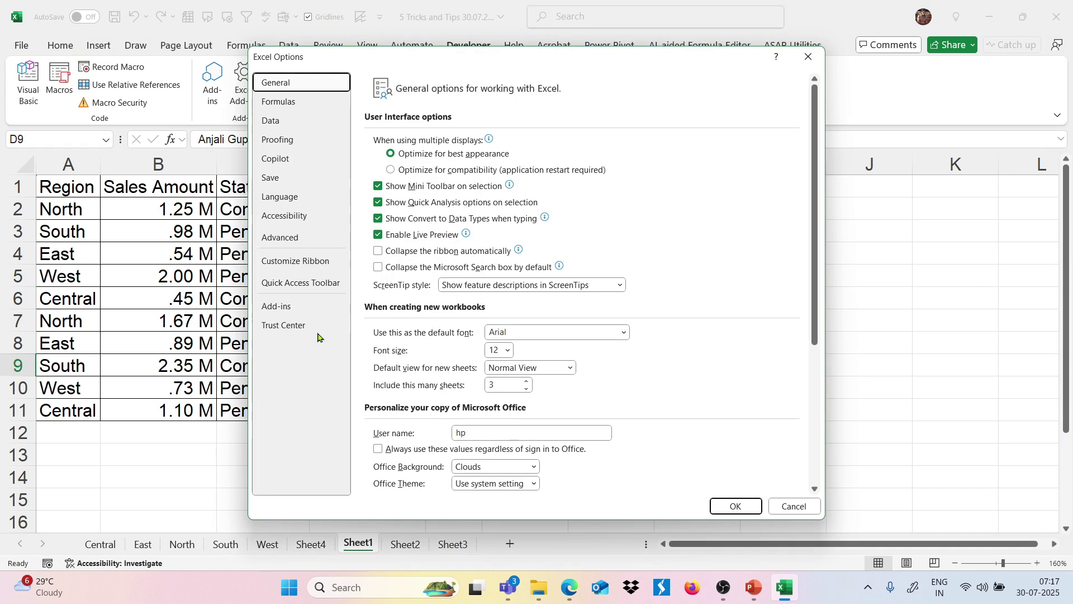
{"action": "left_click", "coordinate": [312, 271]}
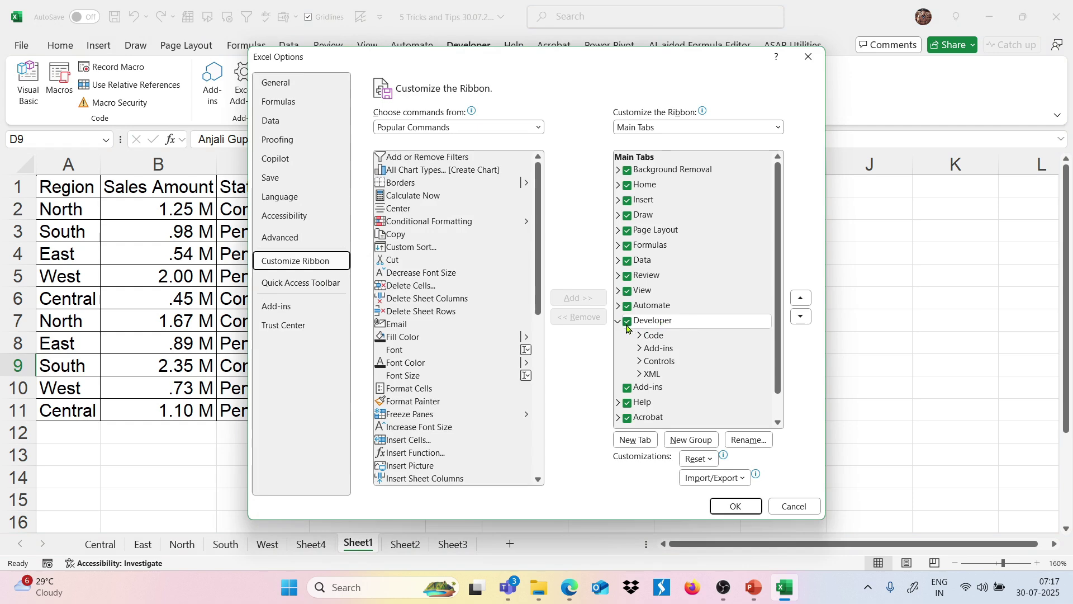
{"action": "left_click", "coordinate": [737, 506]}
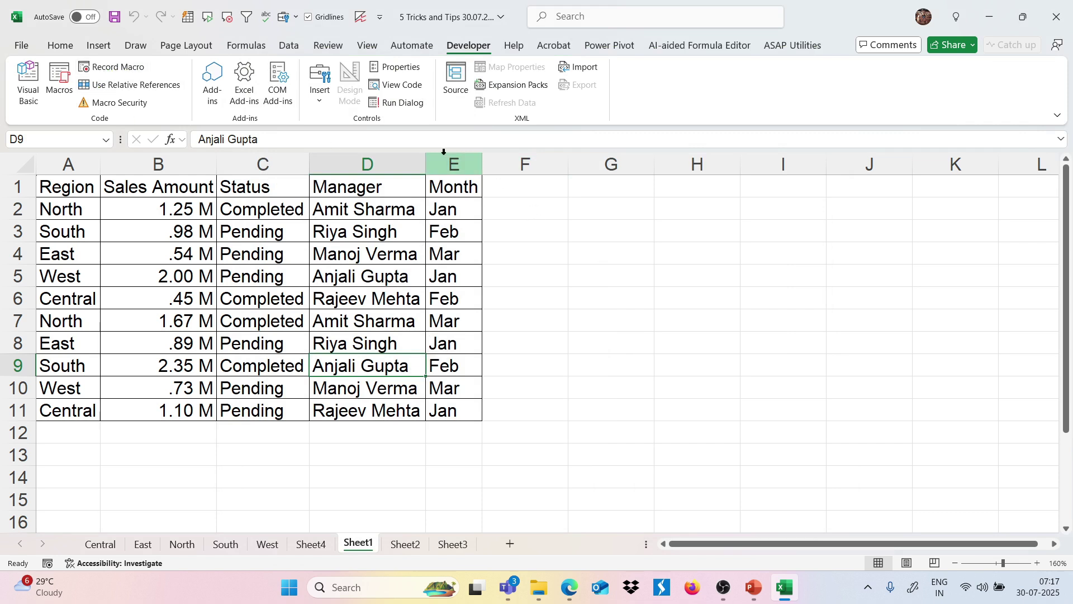
{"action": "left_click", "coordinate": [341, 302]}
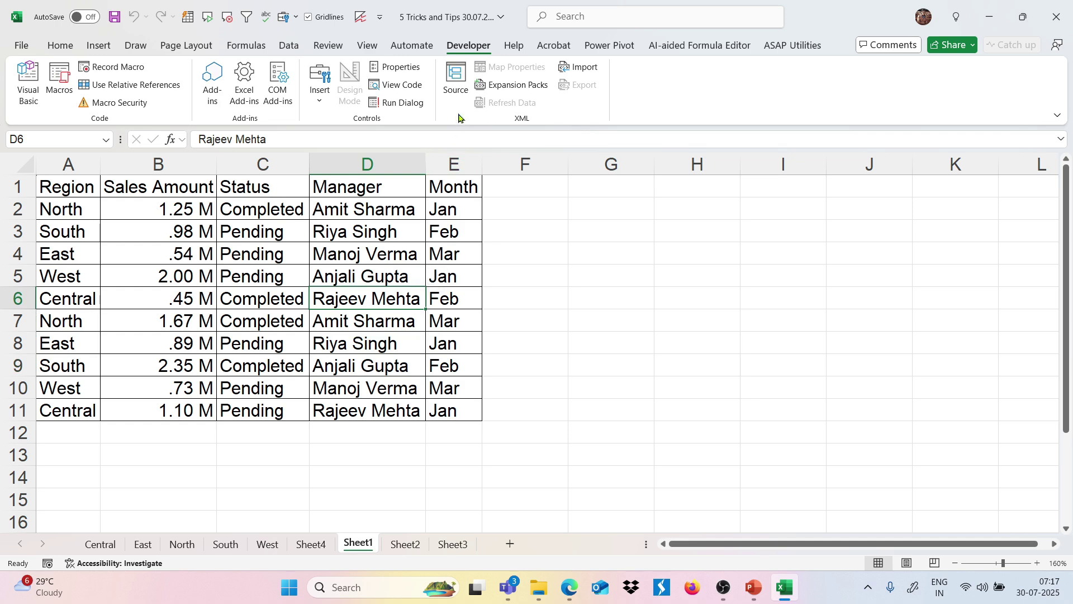
Insert a module and write Sub Messagebox with msgbox "Welcome to Sales Database"
{"action": "left_click", "coordinate": [28, 89]}
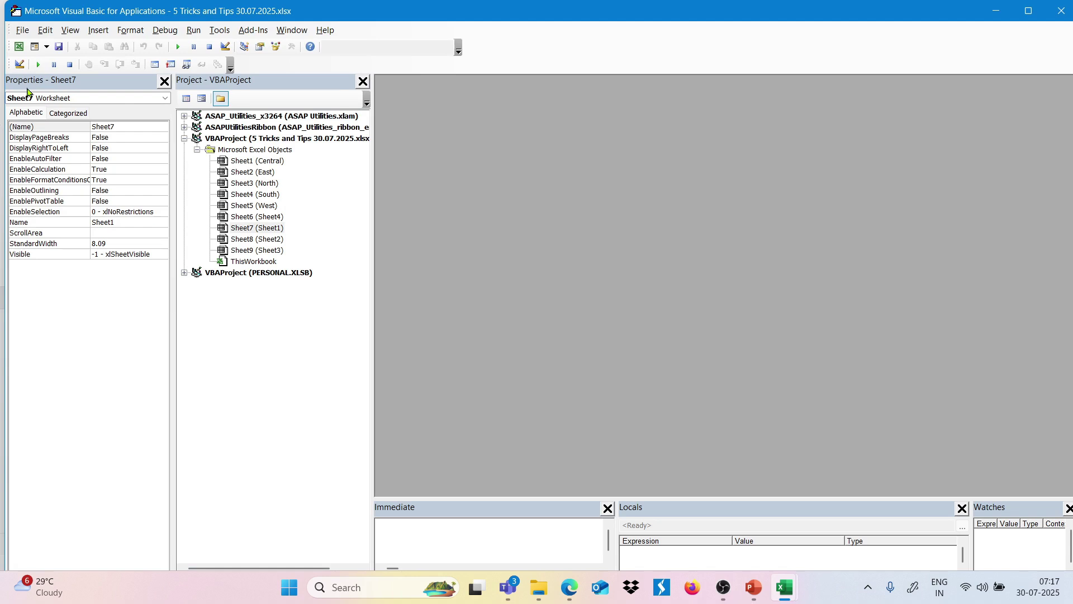
{"action": "left_click", "coordinate": [106, 33]}
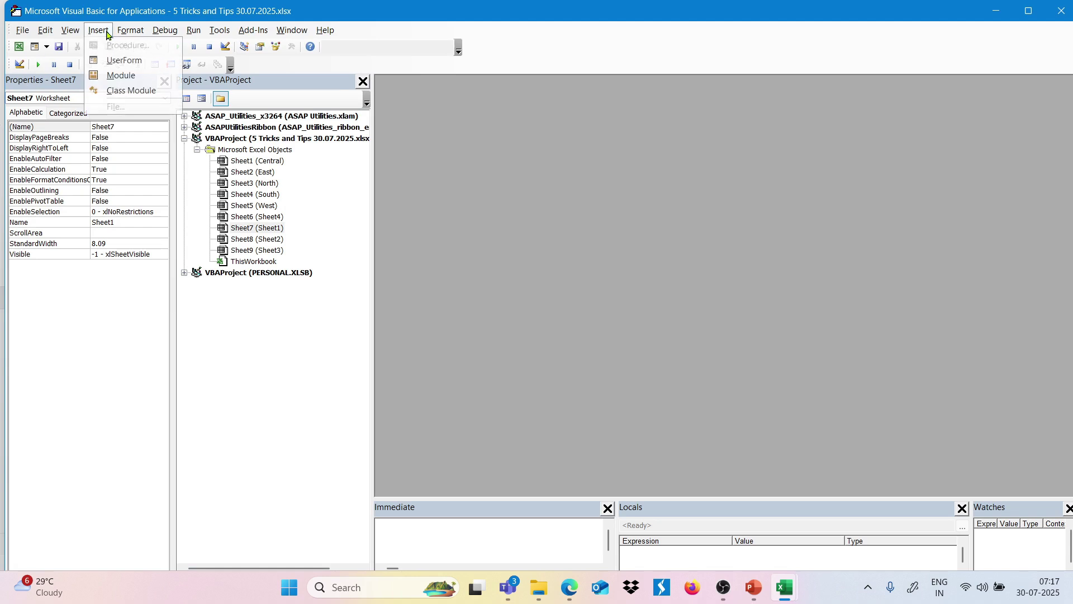
{"action": "left_click", "coordinate": [119, 79]}
{"action": "type", "text": "Sub"}
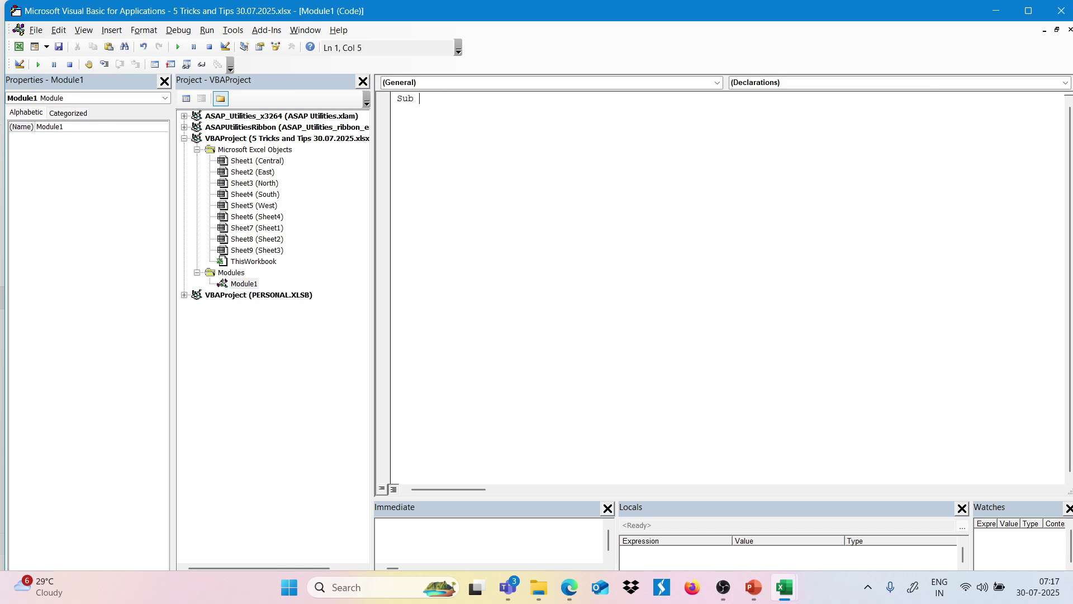
{"action": "type", "text": " Messagebox"}
{"action": "key", "text": "Return"}
{"action": "key", "text": "Return"}
{"action": "key", "text": "Return"}
{"action": "key", "text": "Return"}
{"action": "key", "text": "Return"}
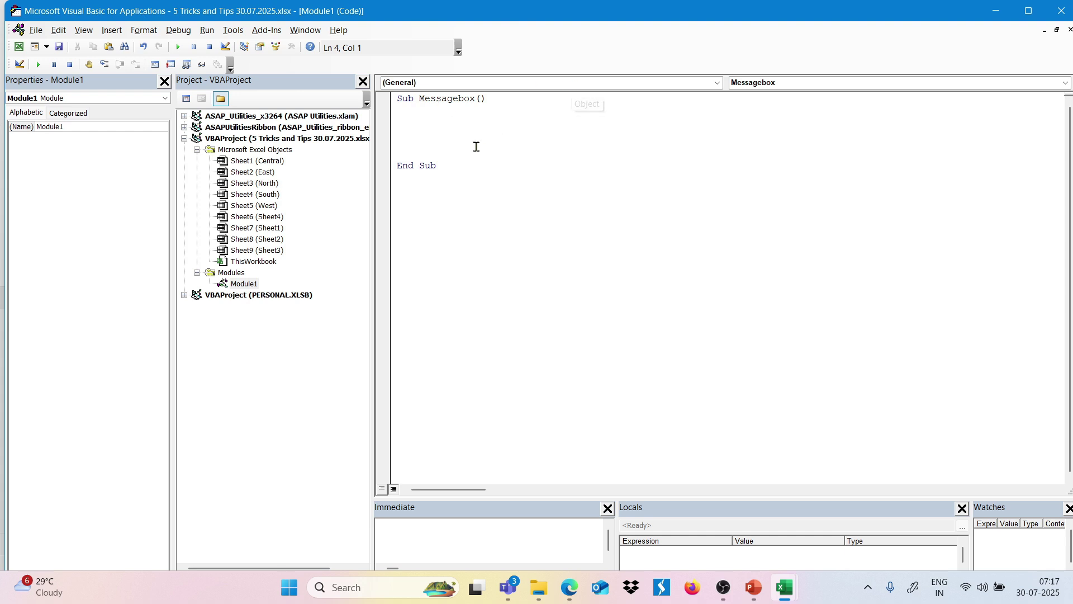
{"action": "type", "text": "msgbox"}
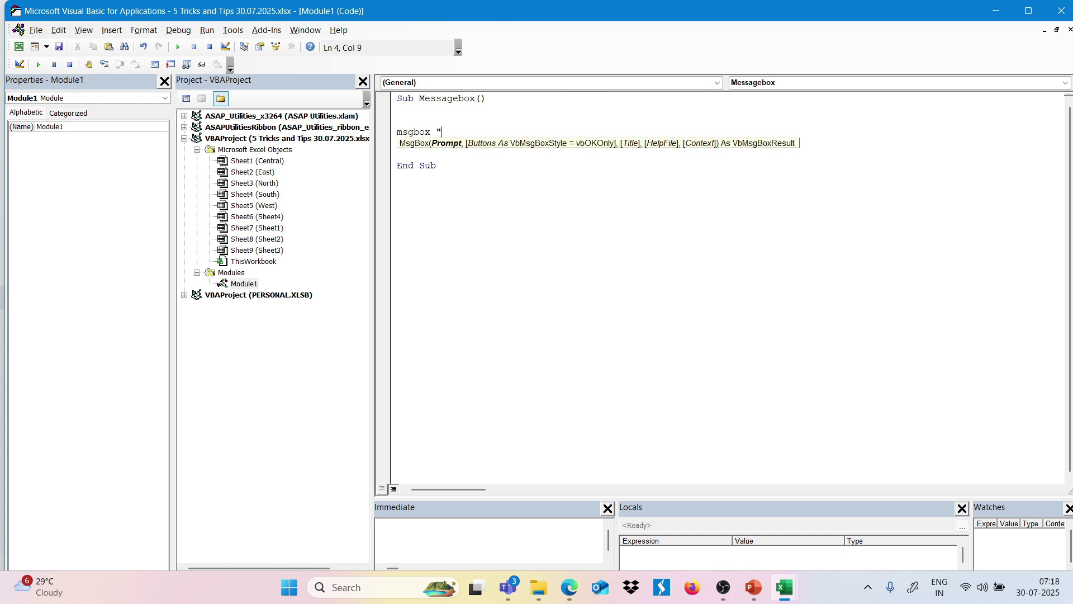
{"action": "type", "text": "\"Welcome to Sales Database"}
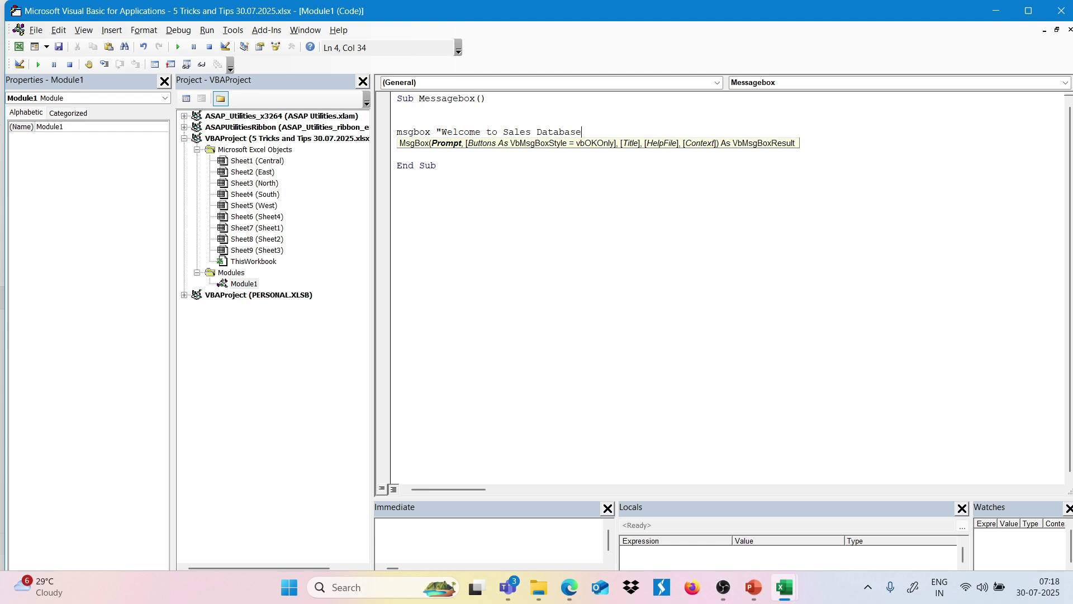
{"action": "left_click", "coordinate": [479, 163]}
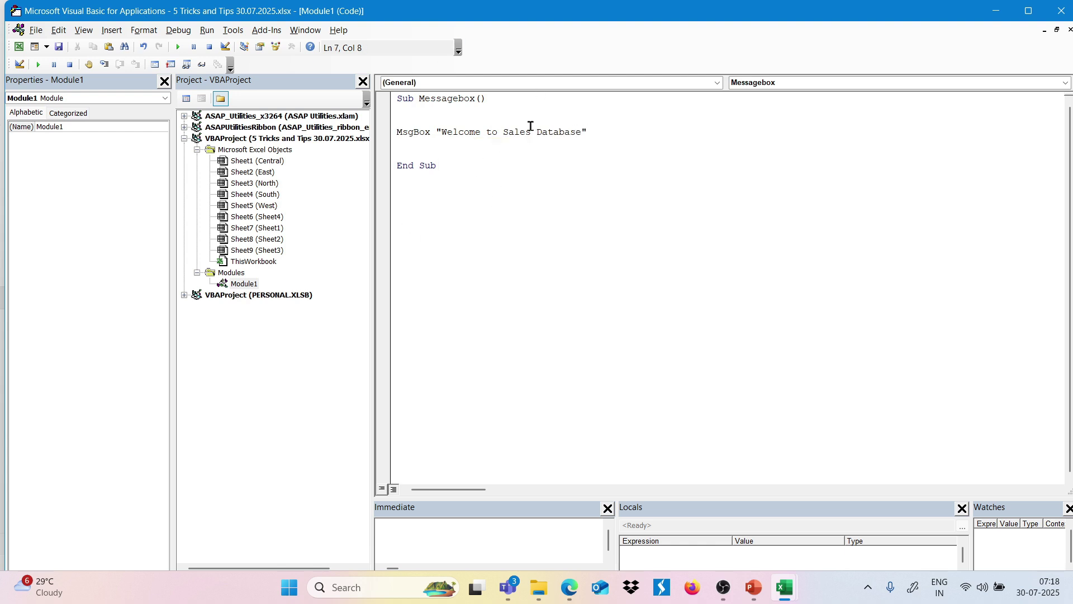
Test-run the Messagebox macro, dismiss the welcome message, and close the VBA editor
{"action": "left_click", "coordinate": [178, 47]}
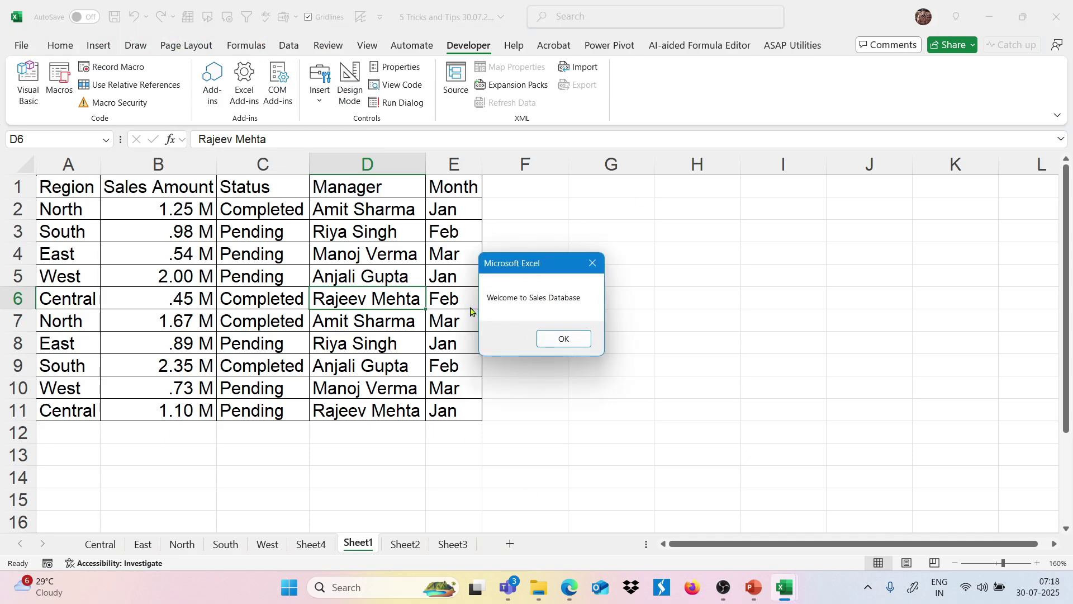
{"action": "left_click", "coordinate": [566, 337]}
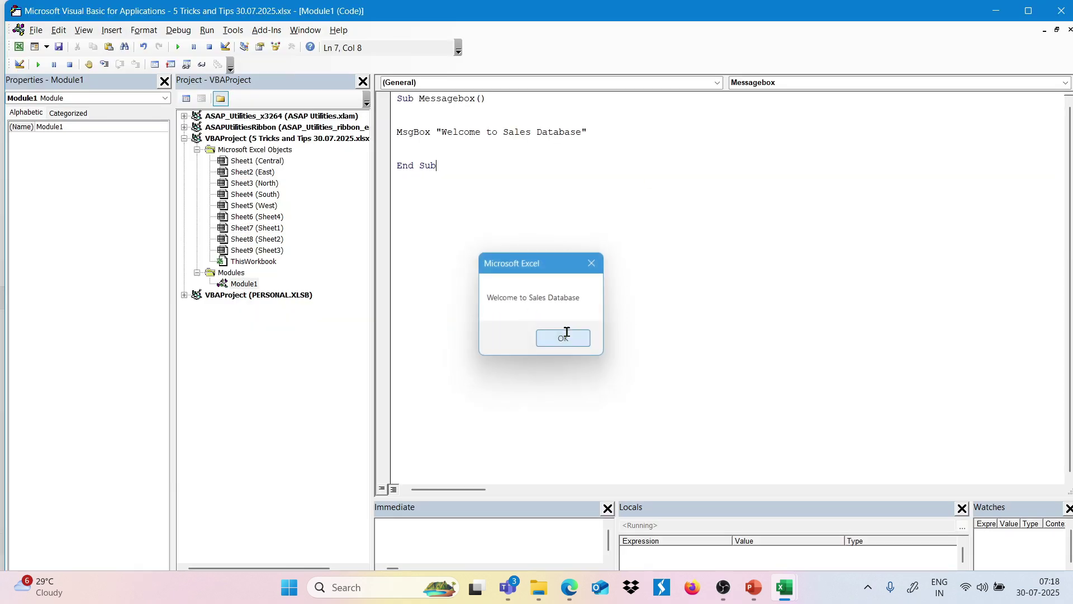
{"action": "left_click", "coordinate": [1061, 11]}
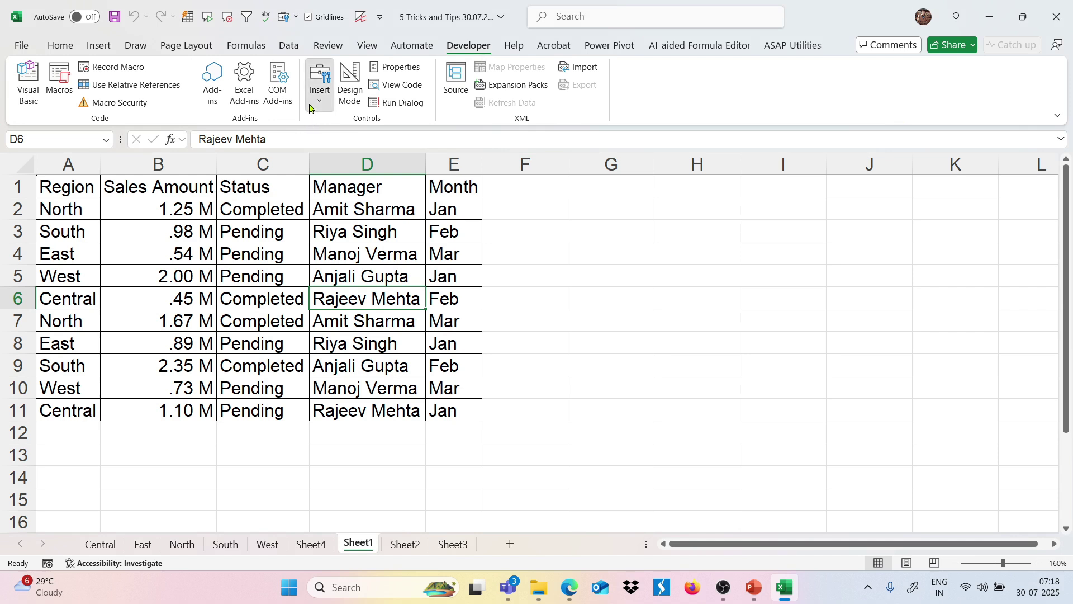
Draw a form button right of the table and assign it the Messagebox macro
{"action": "left_click", "coordinate": [320, 84]}
{"action": "left_click", "coordinate": [315, 142]}
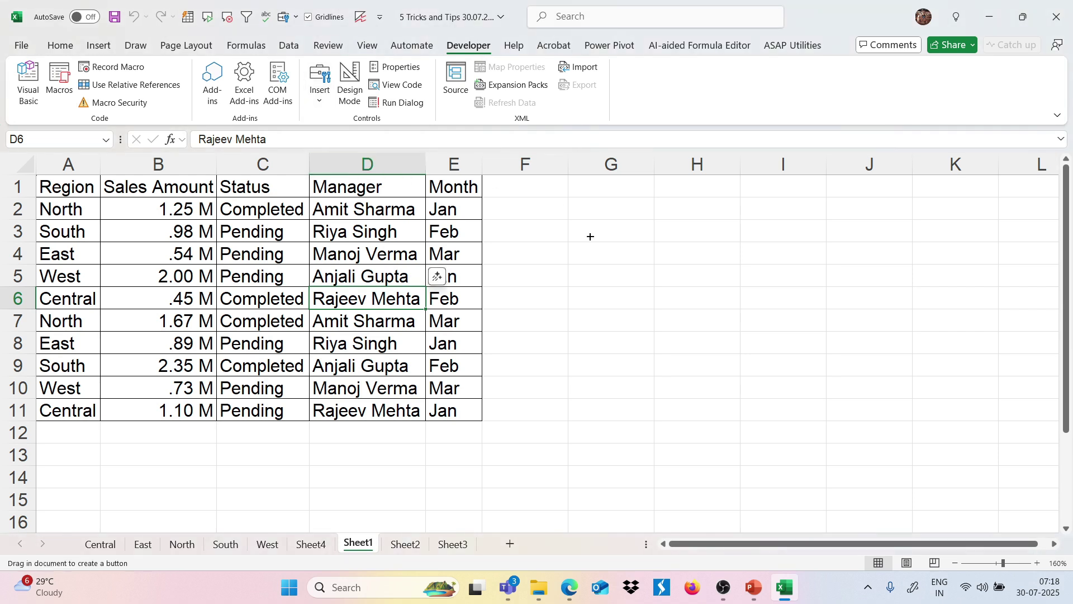
{"action": "left_click_drag", "start_coordinate": [575, 240], "coordinate": [707, 293]}
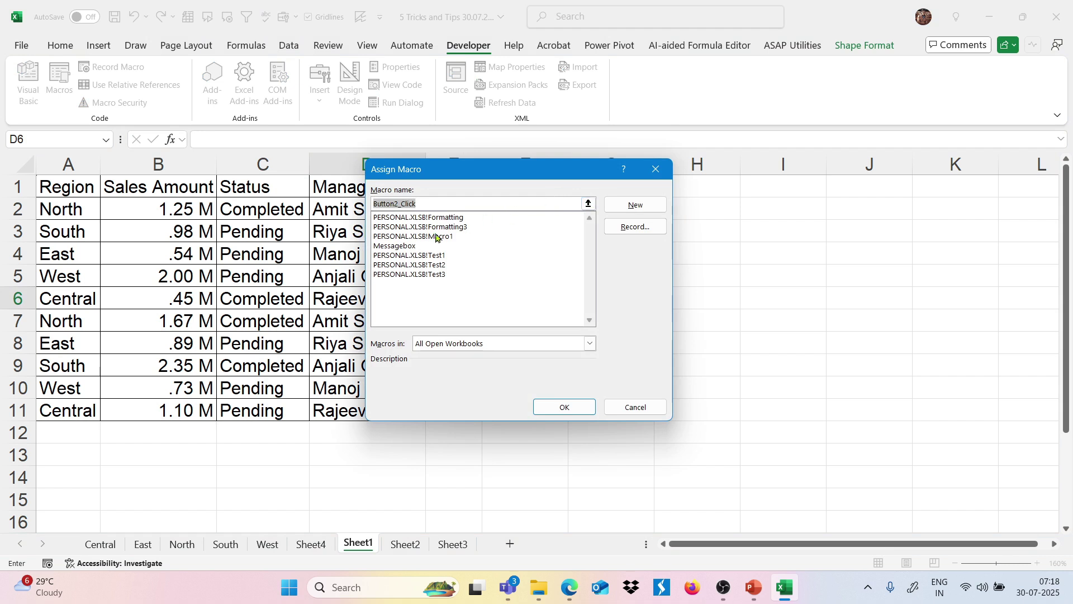
{"action": "left_click", "coordinate": [402, 248]}
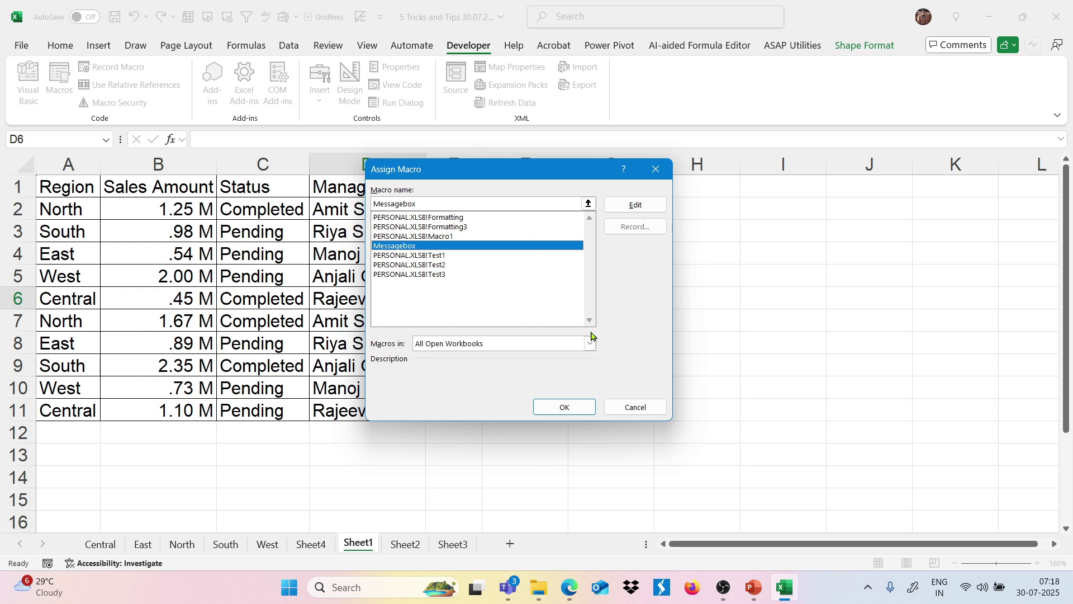
{"action": "left_click", "coordinate": [547, 412]}
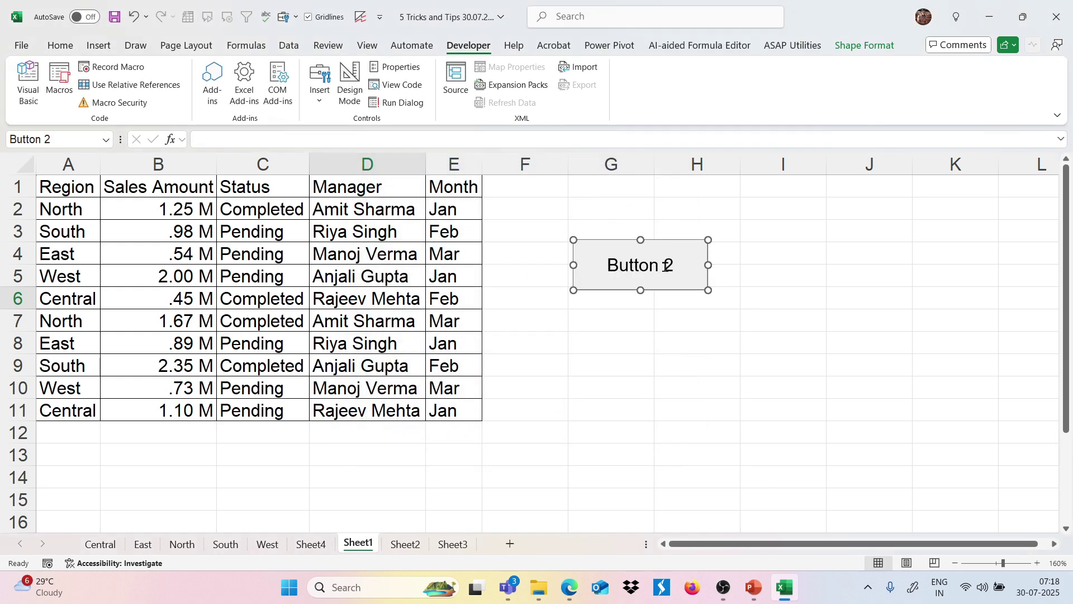
Rename the button's label to 'Click Here'
{"action": "left_click", "coordinate": [664, 266]}
{"action": "left_click_drag", "start_coordinate": [670, 265], "coordinate": [632, 274]}
{"action": "type", "text": "Cl"}
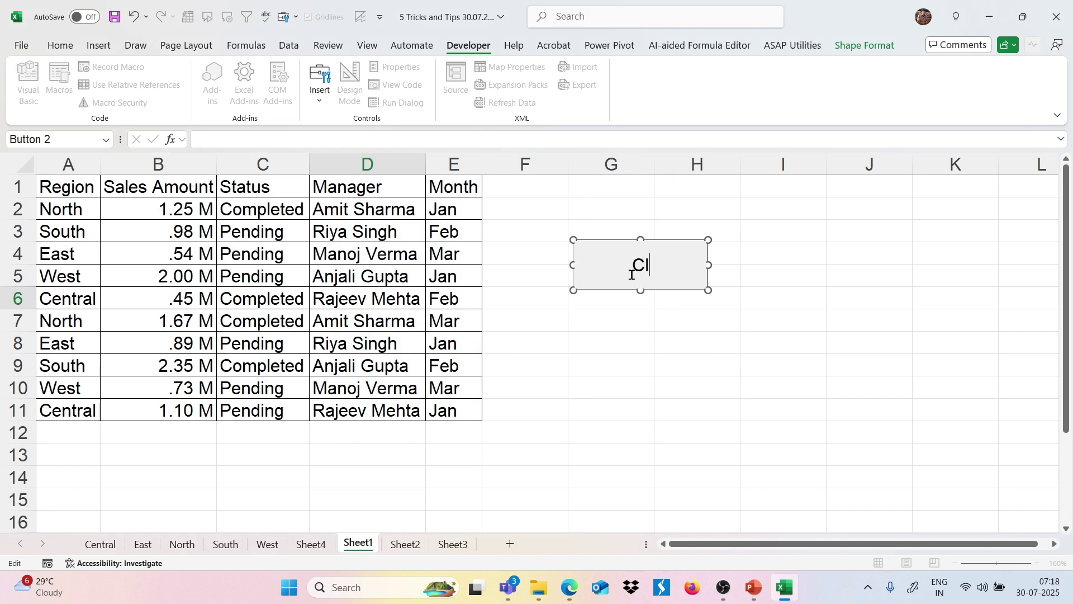
{"action": "type", "text": "ick Here"}
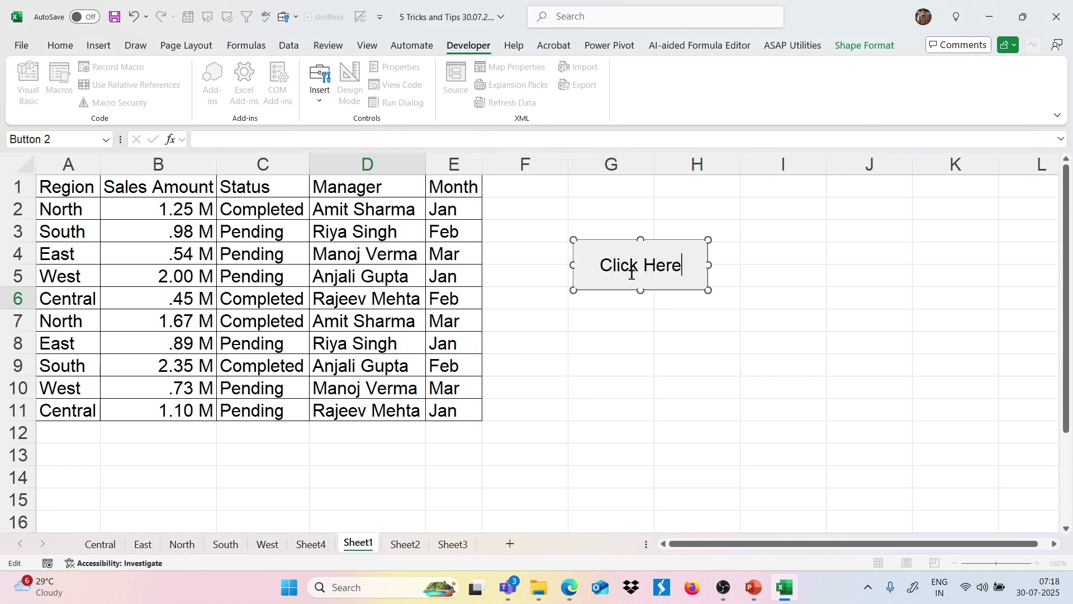
{"action": "key", "text": "Return"}
{"action": "key", "text": "BackSpace"}
{"action": "left_click", "coordinate": [623, 333]}
Test the Click Here button twice, dismissing the welcome message each time
{"action": "left_click", "coordinate": [677, 272]}
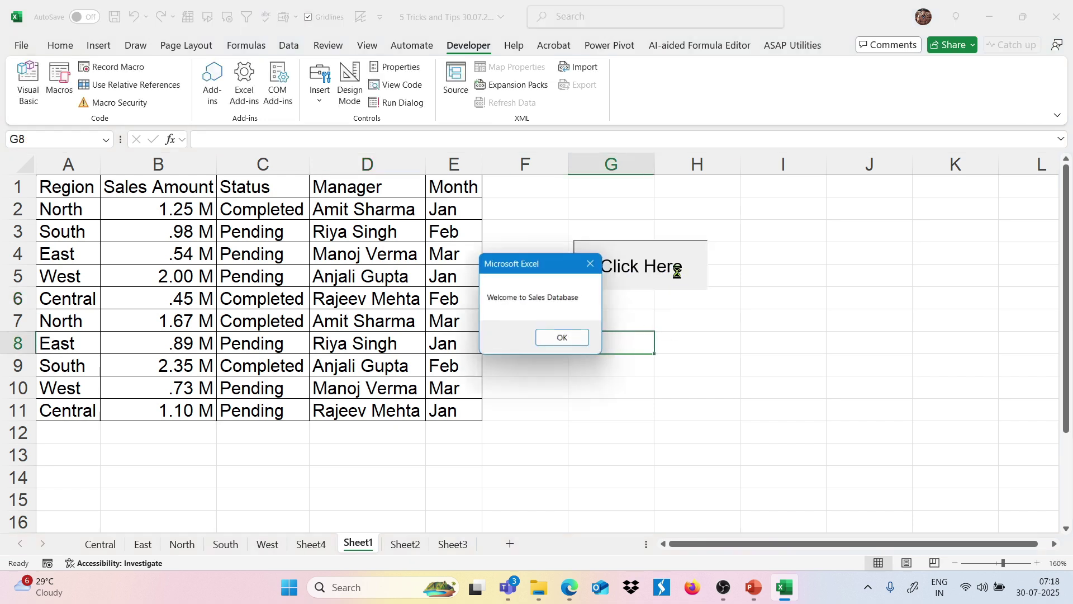
{"action": "left_click", "coordinate": [558, 337]}
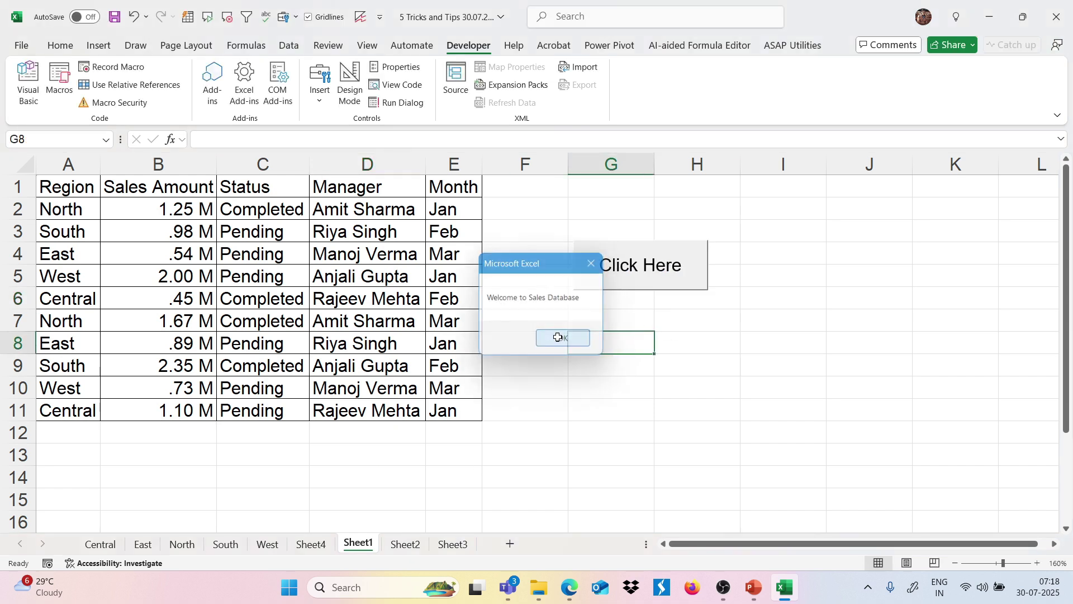
{"action": "left_click", "coordinate": [651, 286]}
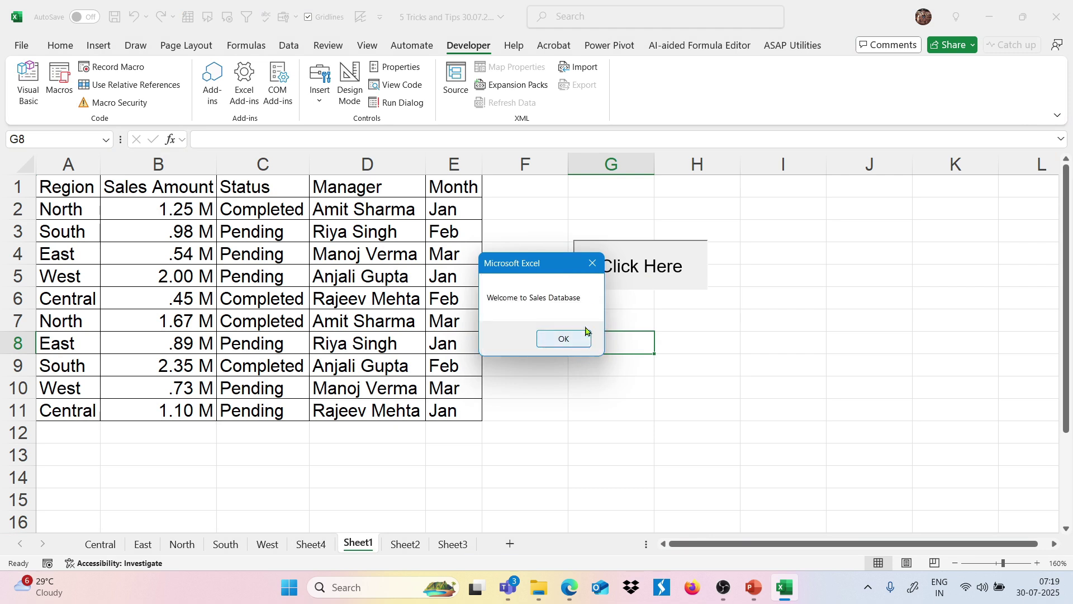
{"action": "left_click", "coordinate": [555, 338]}
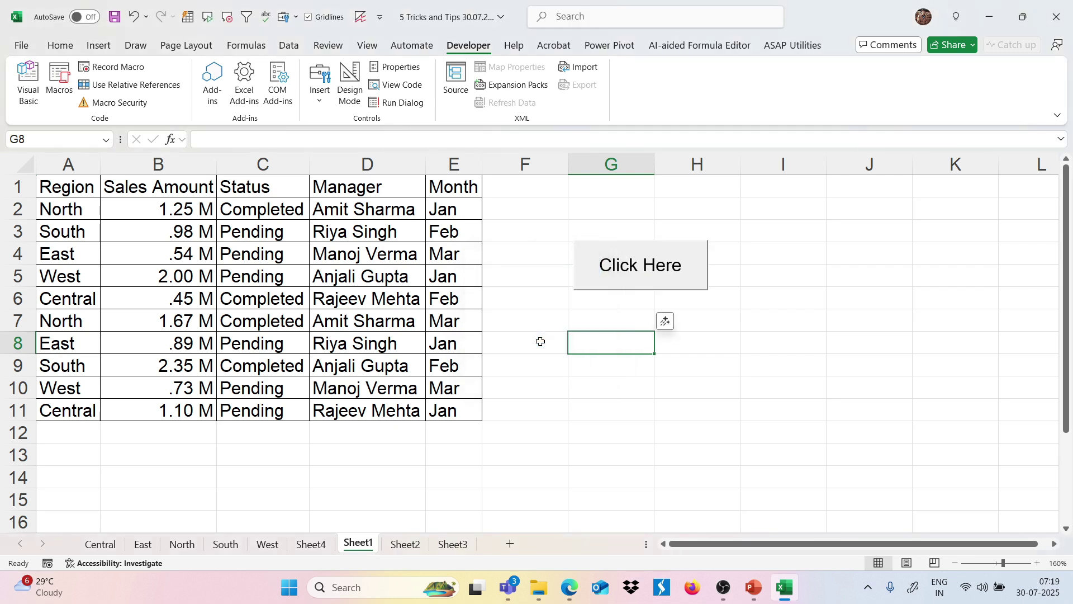
{"action": "left_click", "coordinate": [343, 297]}
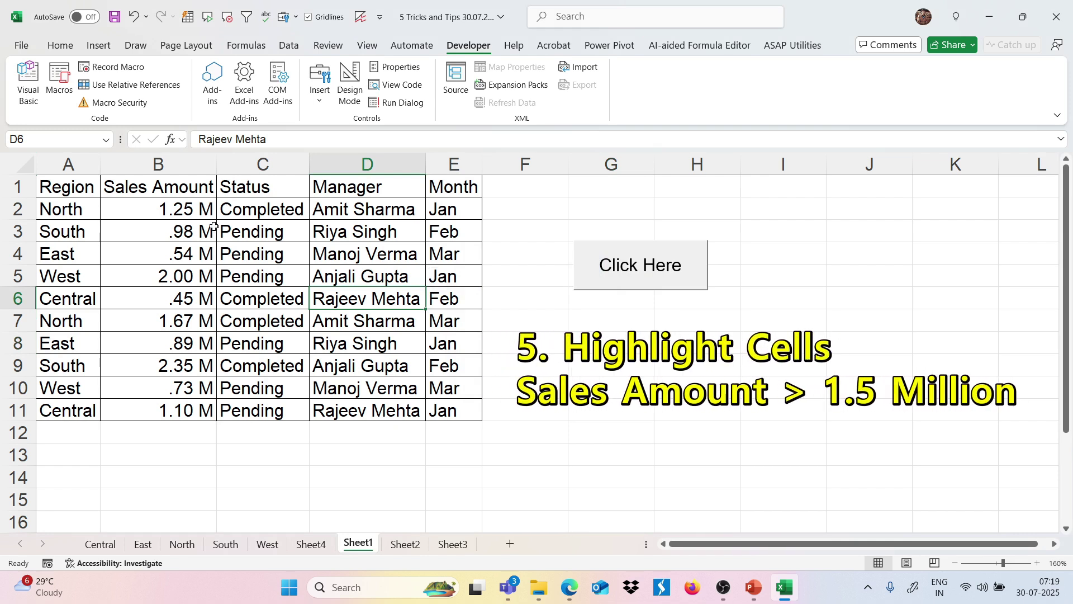
Apply a Greater Than 1.50 M highlight rule to B2:B11 with Light Red Fill and Dark Red Text
{"action": "left_click_drag", "start_coordinate": [196, 212], "coordinate": [163, 412]}
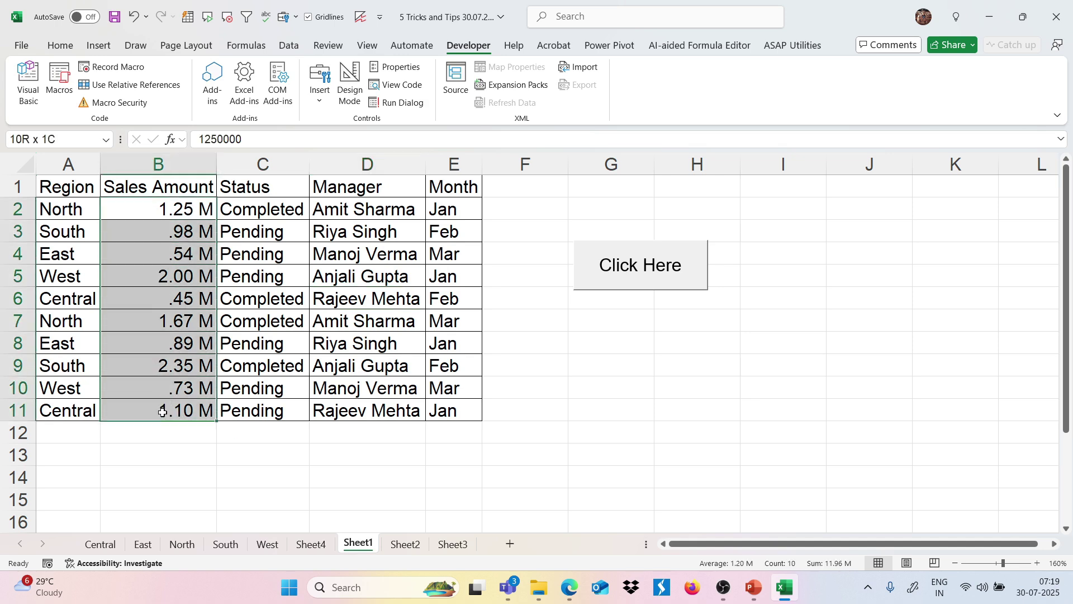
{"action": "left_click", "coordinate": [60, 46]}
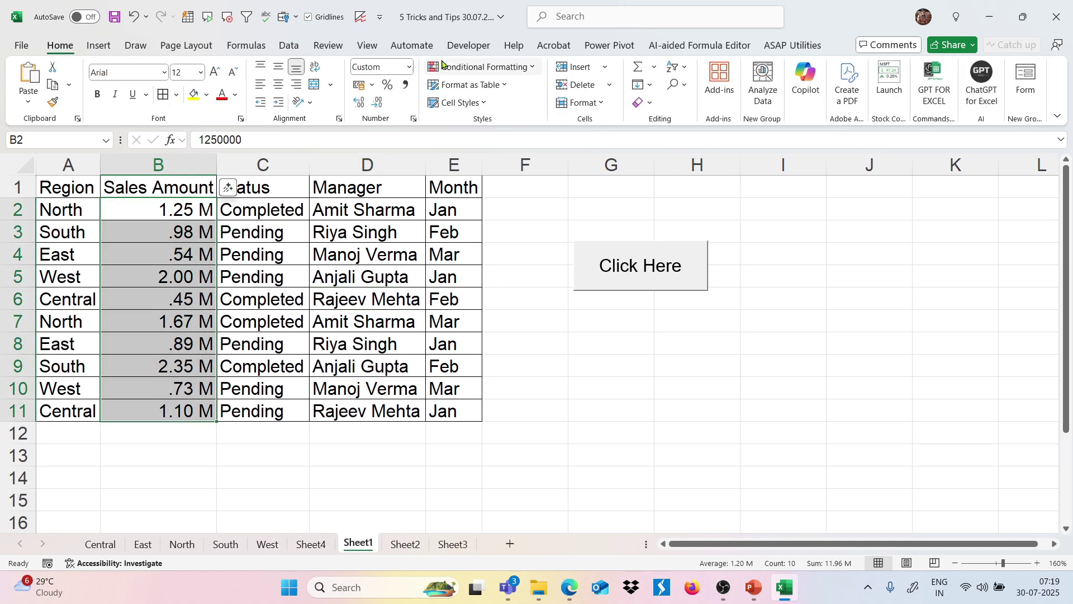
{"action": "left_click", "coordinate": [475, 67]}
{"action": "mouse_move", "coordinate": [485, 92]}
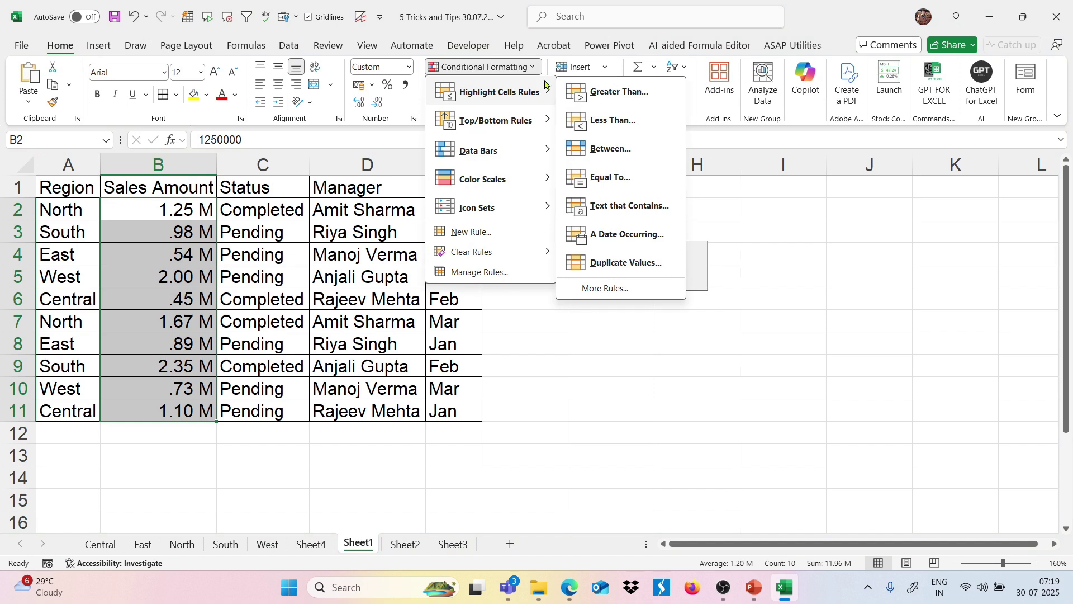
{"action": "left_click", "coordinate": [601, 95]}
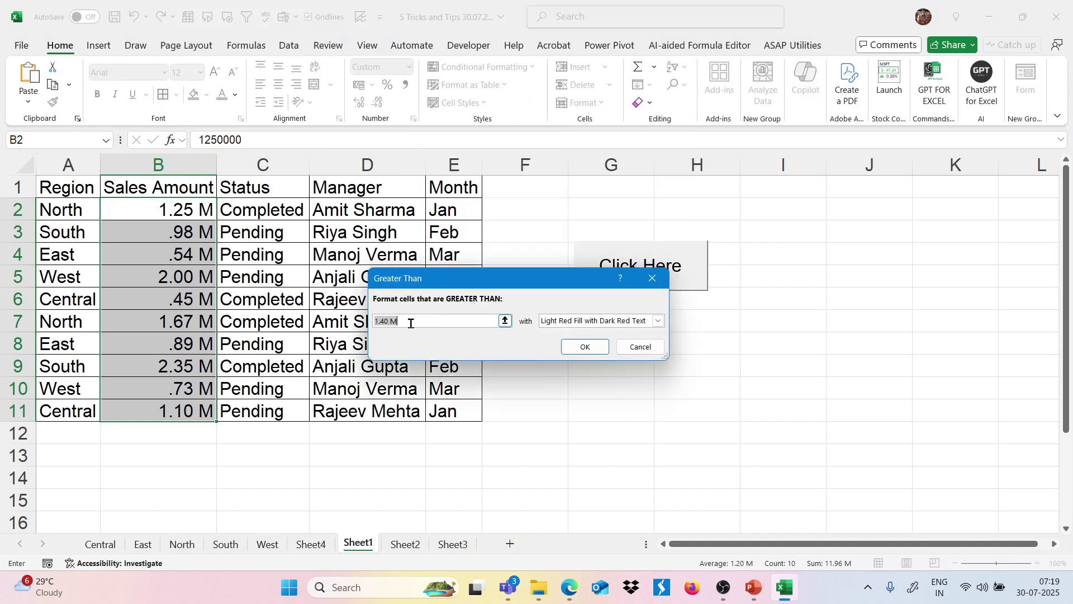
{"action": "left_click", "coordinate": [387, 320]}
{"action": "left_click", "coordinate": [585, 347]}
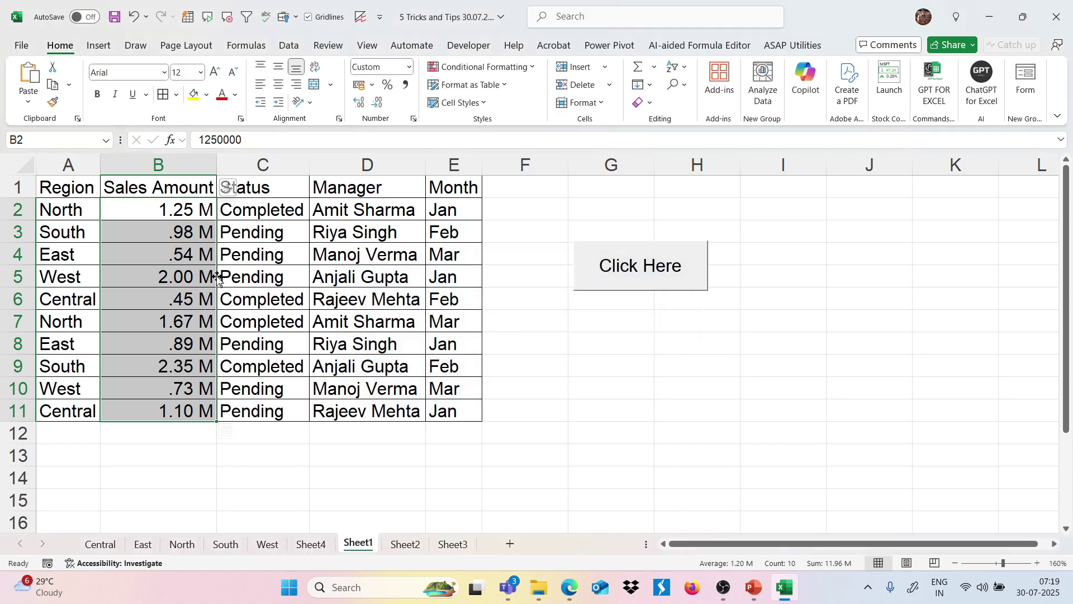
Add a Greater Than 1500000 rule, shading 2.00 M, 1.67 M and 2.35 M light red
{"action": "left_click", "coordinate": [483, 67]}
{"action": "mouse_move", "coordinate": [500, 92]}
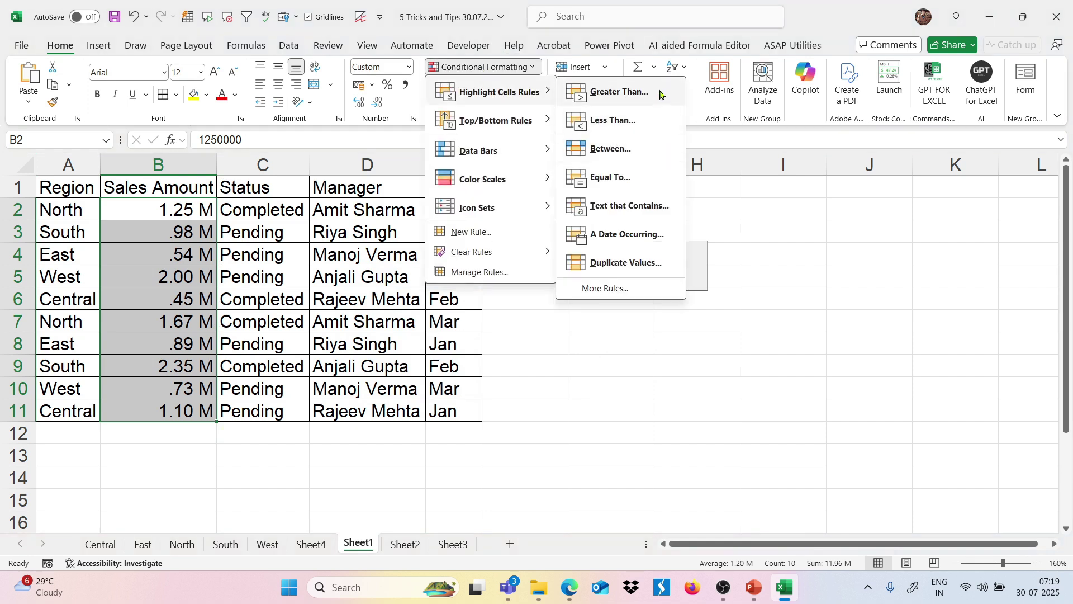
{"action": "left_click", "coordinate": [626, 91]}
{"action": "left_click", "coordinate": [436, 321]}
{"action": "left_click_drag", "start_coordinate": [436, 320], "coordinate": [373, 320]}
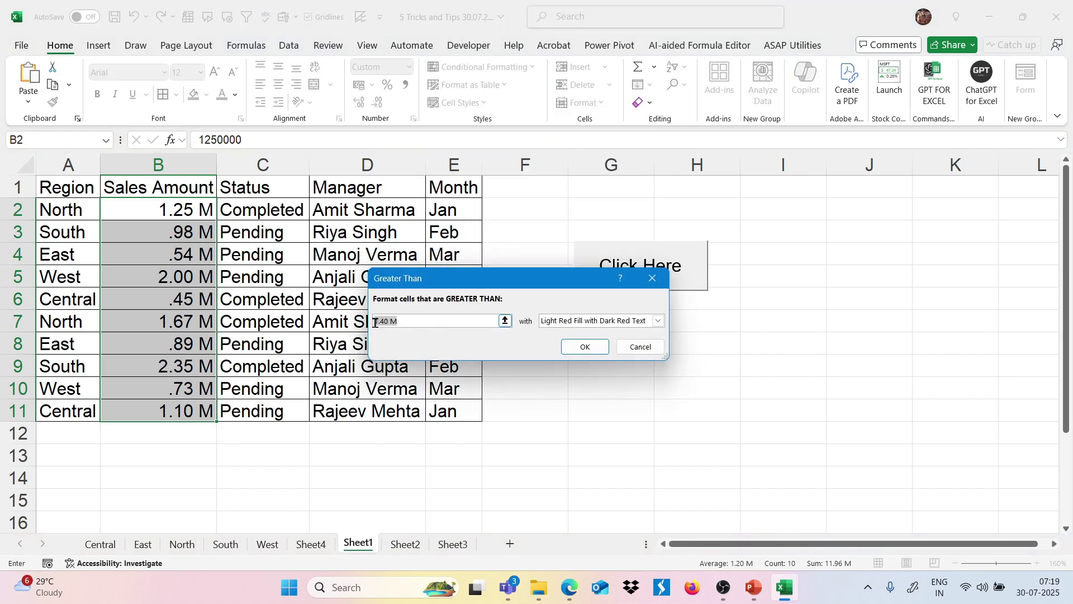
{"action": "type", "text": "150000"}
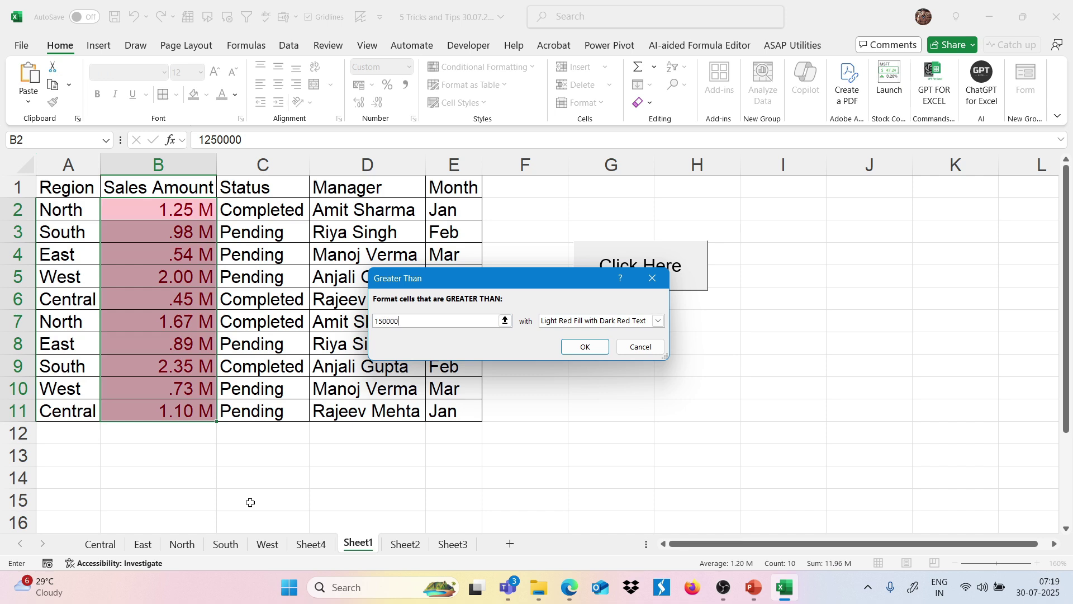
{"action": "type", "text": "0"}
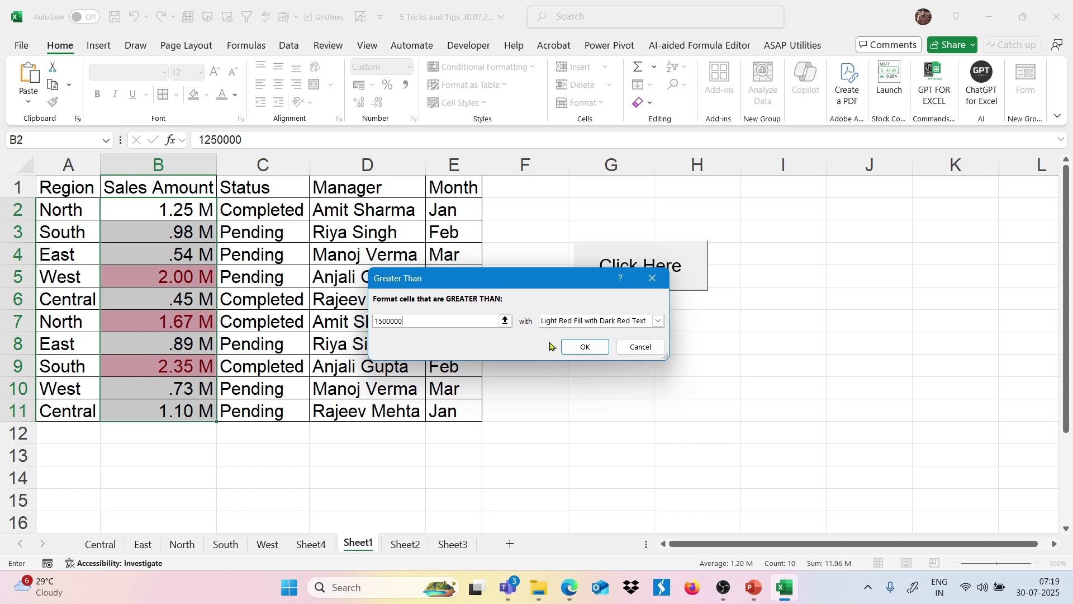
{"action": "left_click", "coordinate": [585, 346]}
{"action": "left_click", "coordinate": [263, 299]}
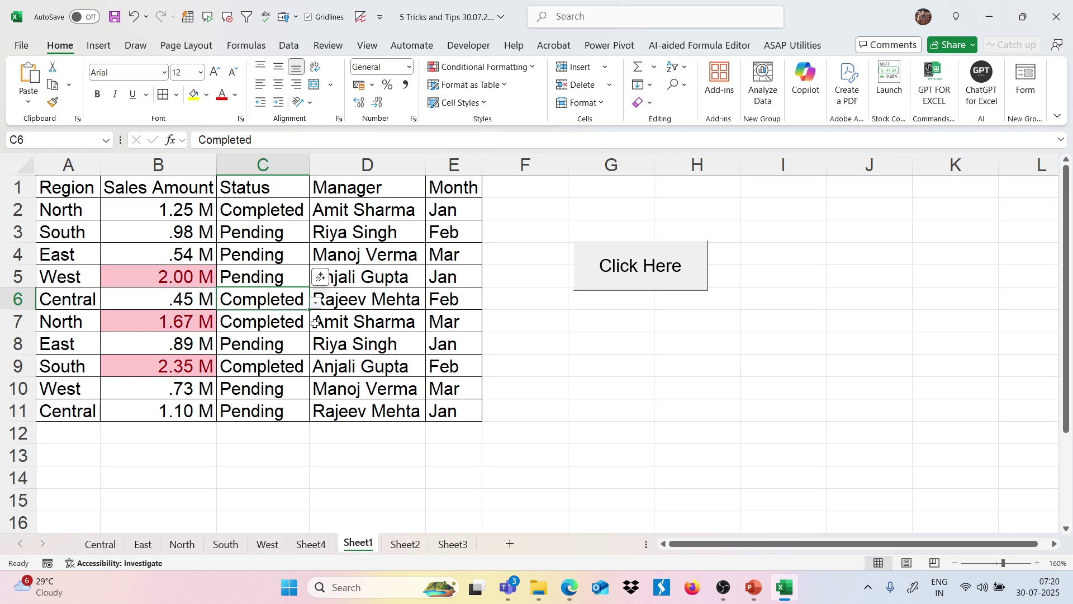
{"action": "key", "text": "ctrl+Home"}
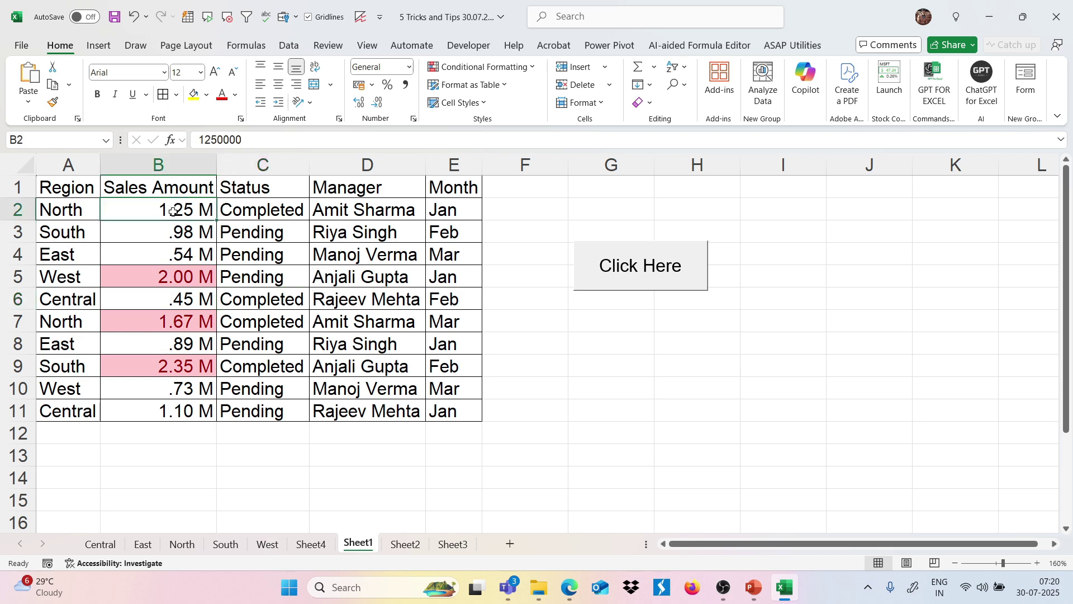